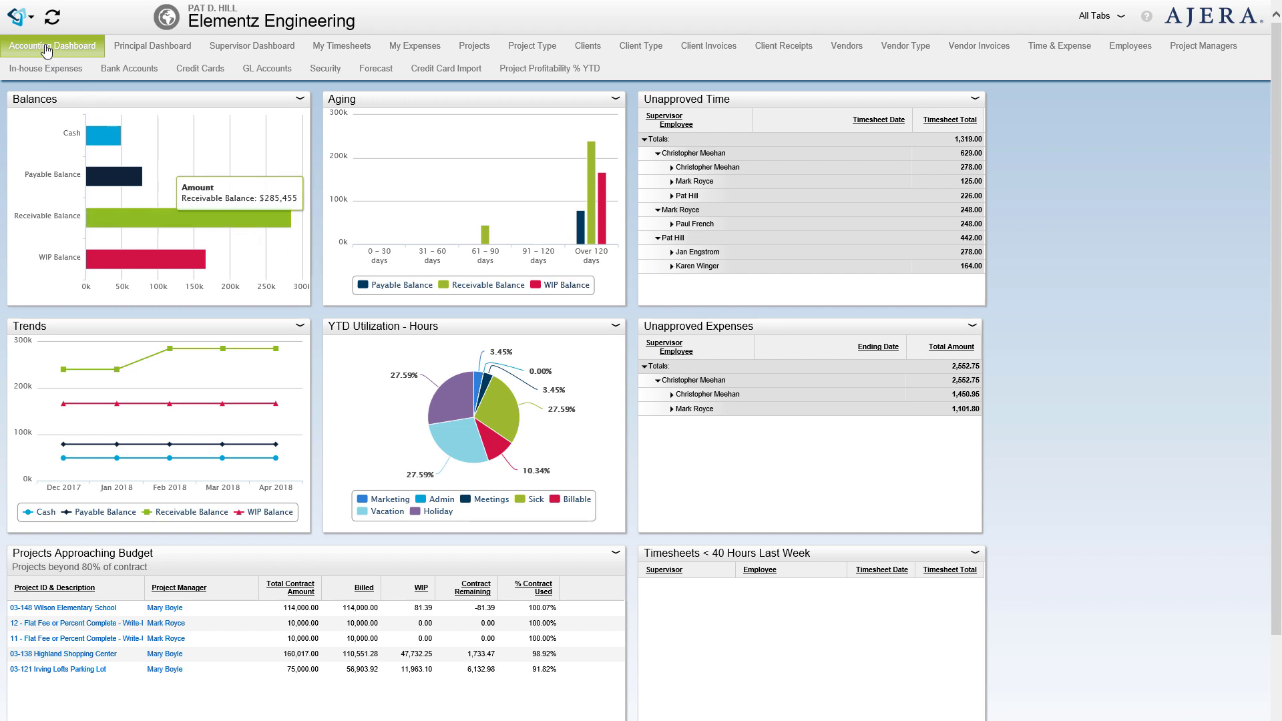
Open Ajera's main navigation menu from the app icon.
{"action": "left_click", "coordinate": [31, 22]}
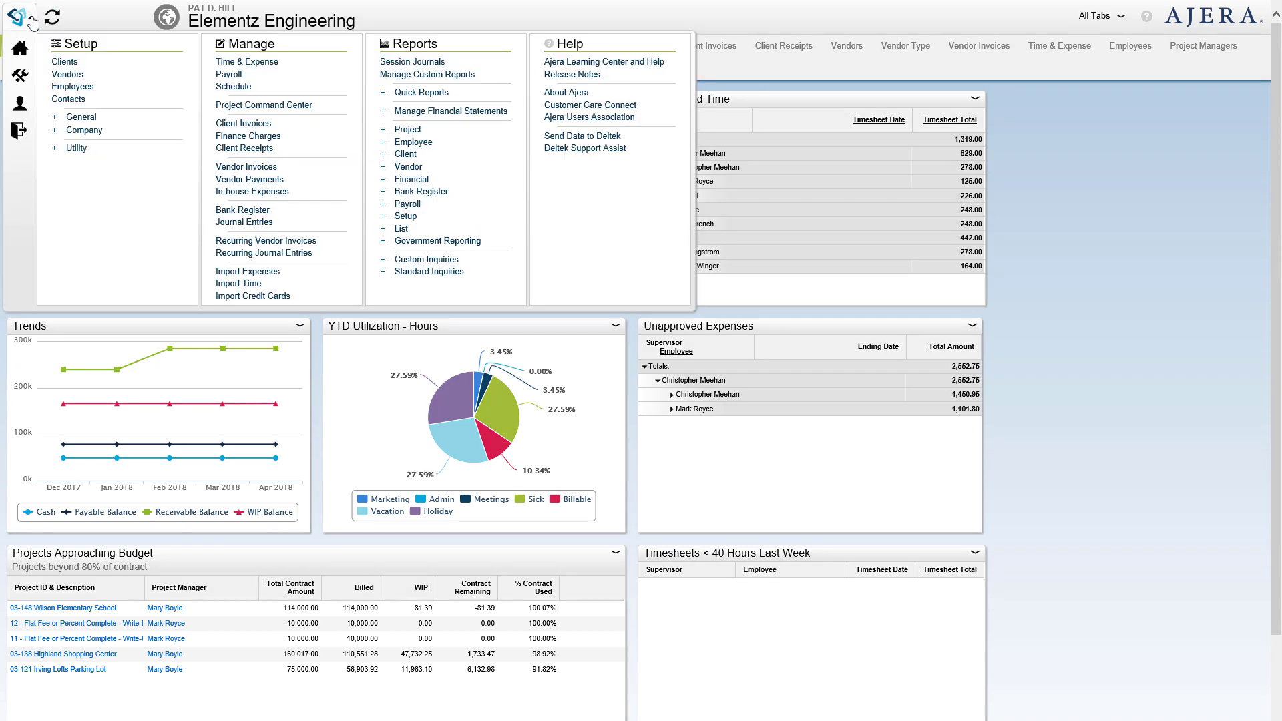
Show Submitted, Supervisor approved and Accounting approved columns in the list; leave the view filter unchanged.
{"action": "left_click", "coordinate": [272, 65]}
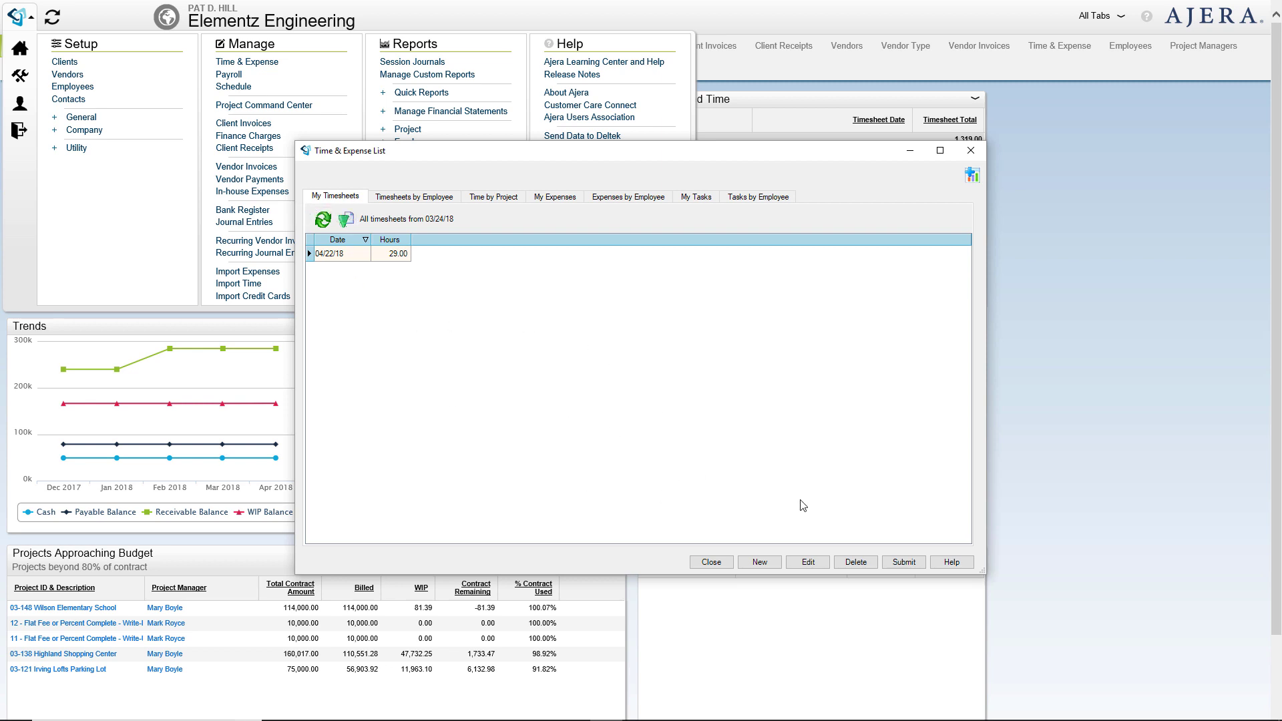
{"action": "left_click", "coordinate": [973, 175]}
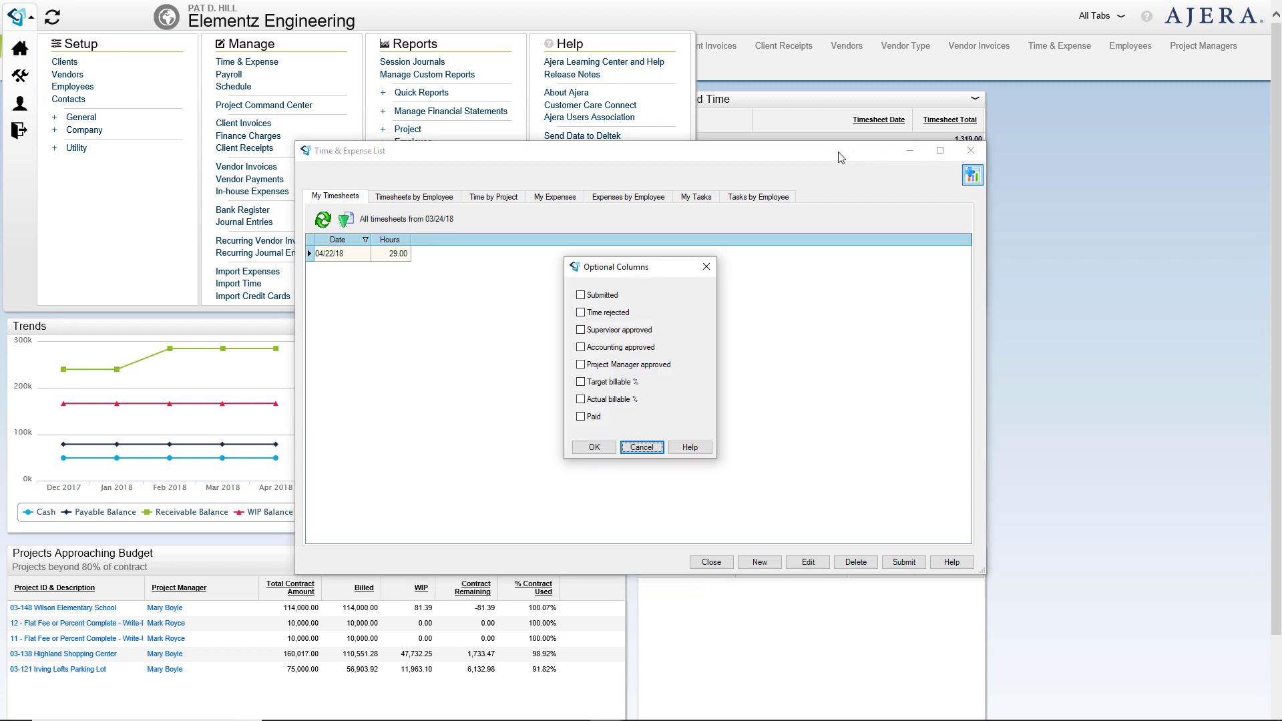
{"action": "left_click", "coordinate": [581, 296]}
{"action": "left_click", "coordinate": [580, 330]}
{"action": "left_click", "coordinate": [580, 348]}
{"action": "left_click", "coordinate": [594, 448]}
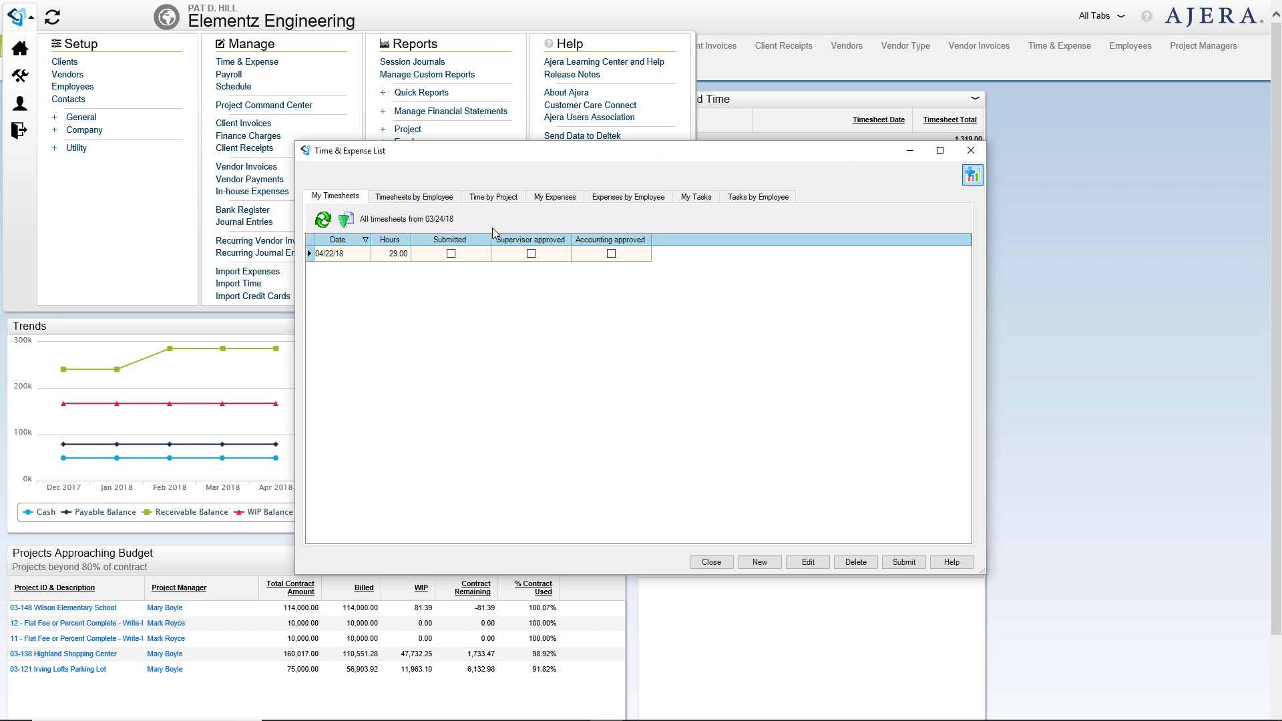
{"action": "left_click", "coordinate": [346, 220]}
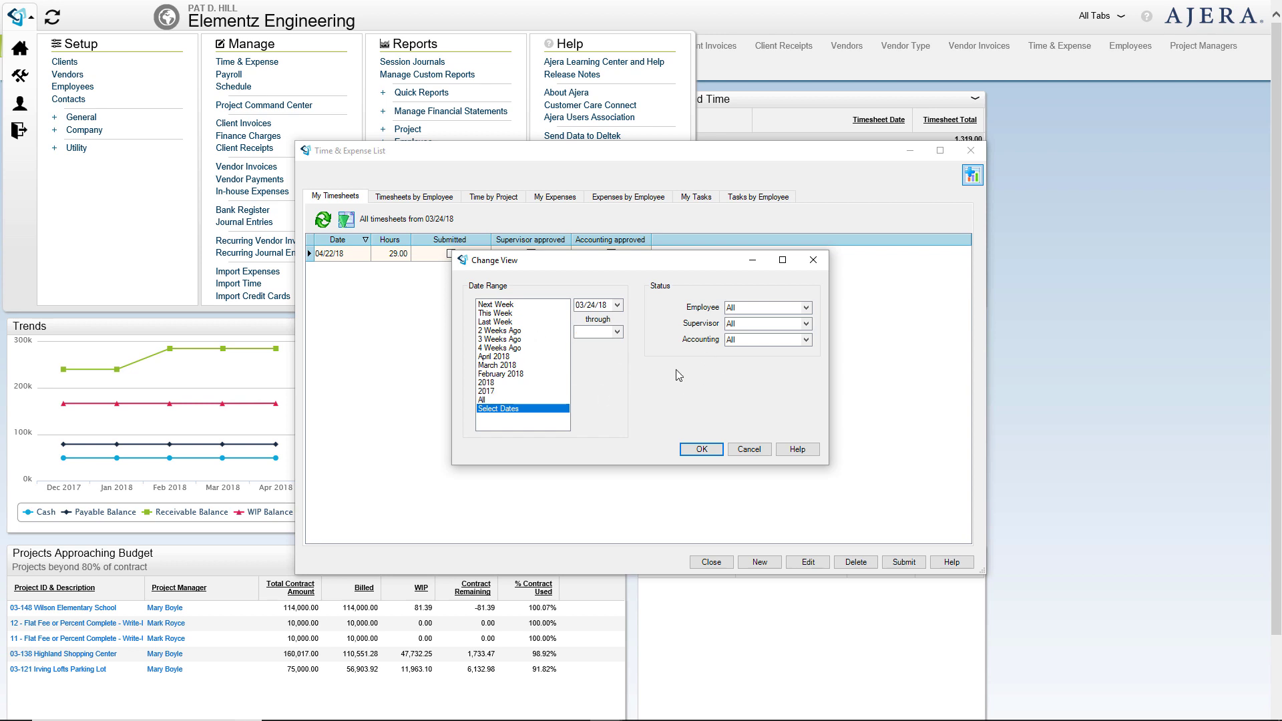
{"action": "left_click", "coordinate": [750, 450]}
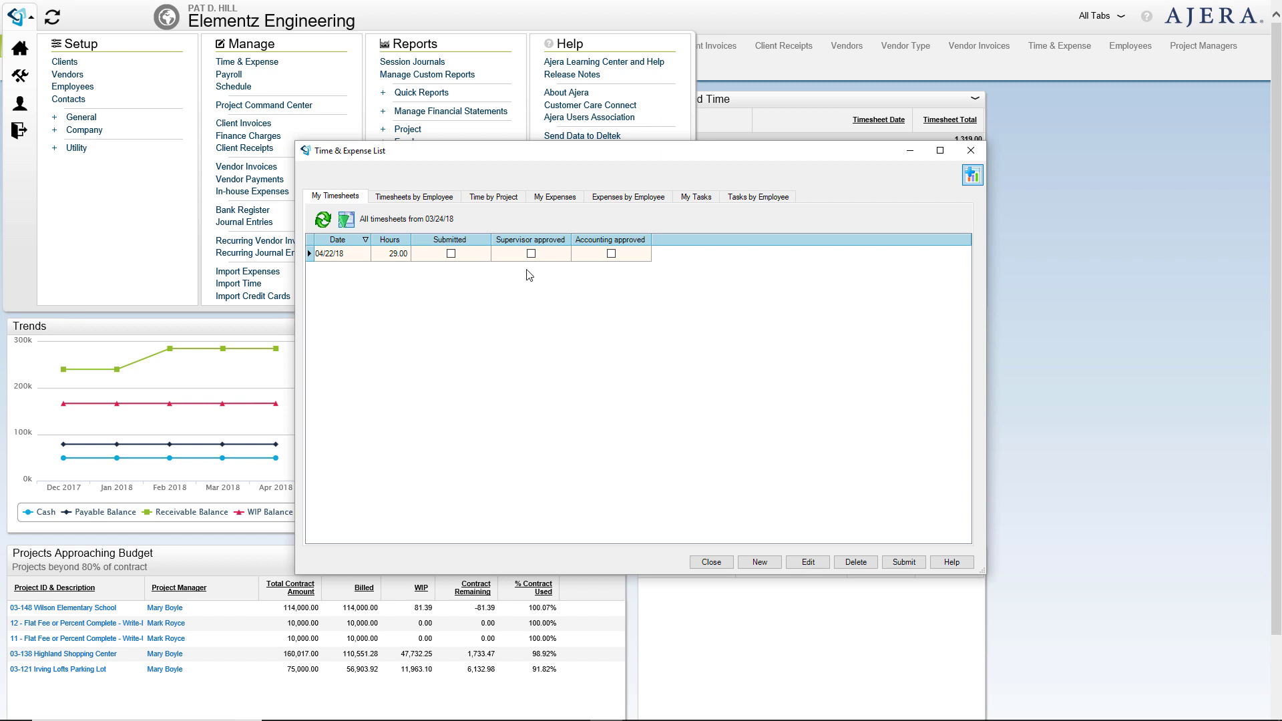
{"action": "left_click", "coordinate": [759, 562]}
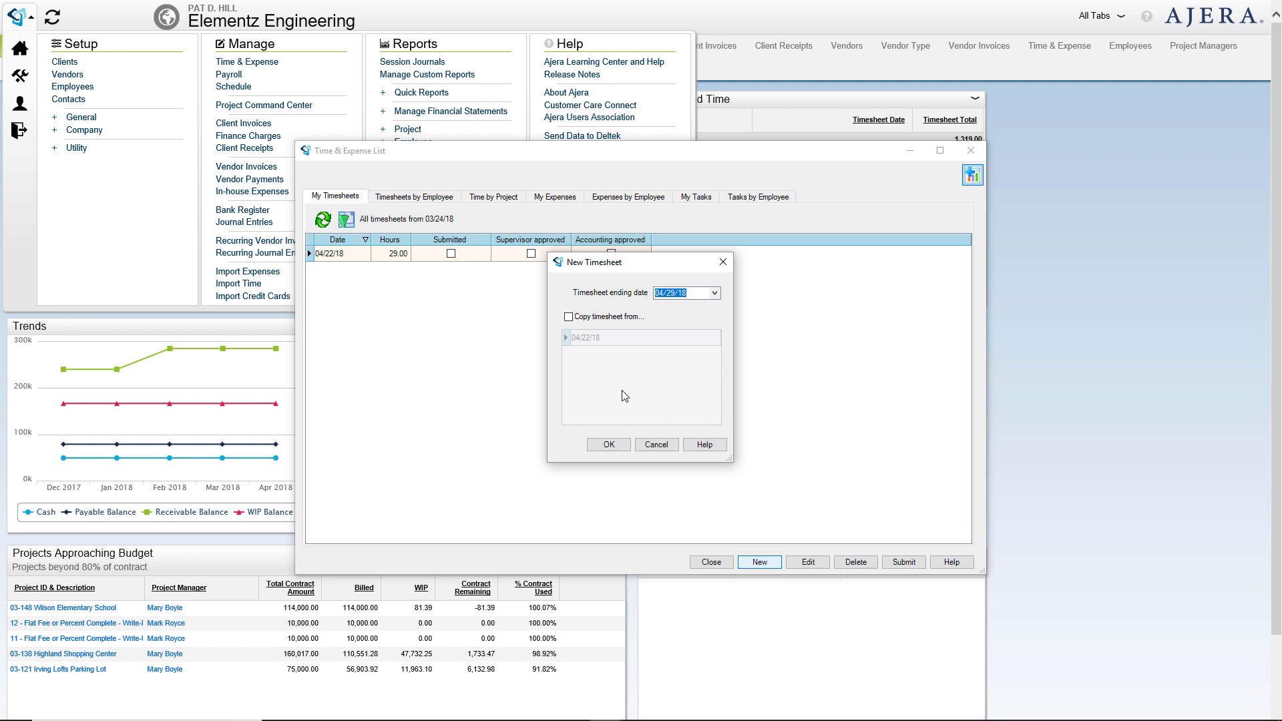
{"action": "left_click", "coordinate": [568, 318]}
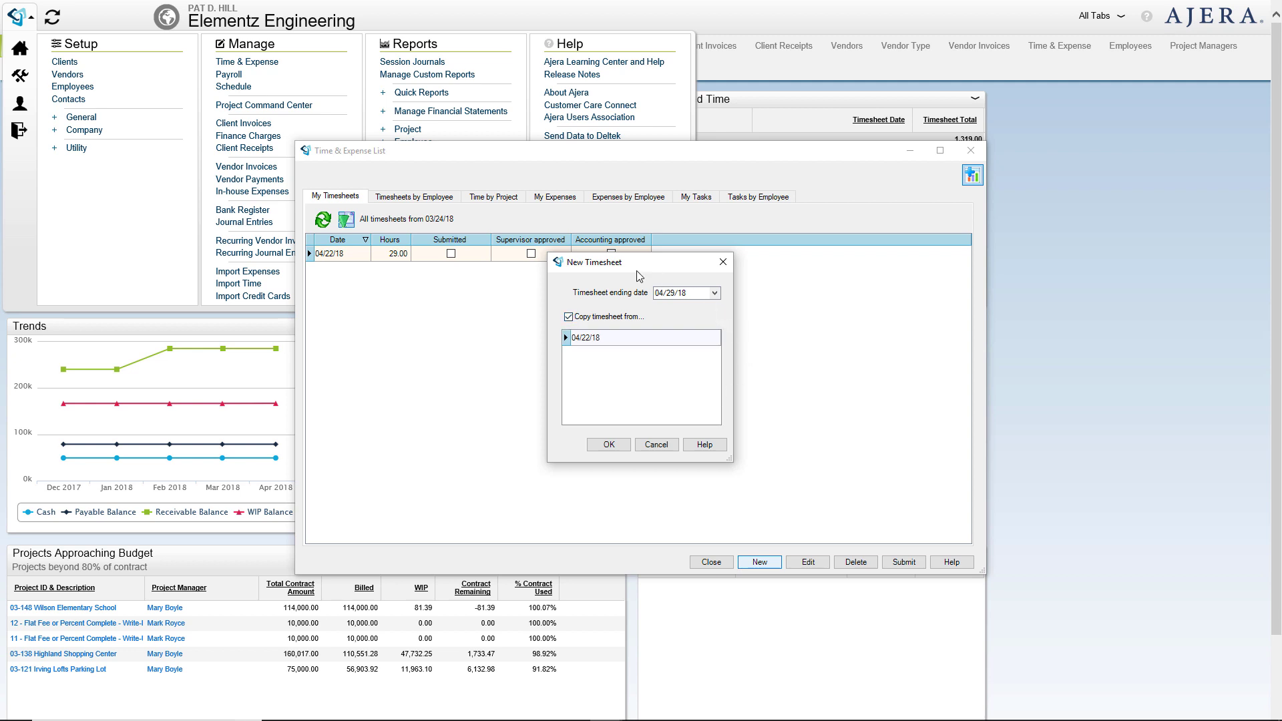
{"action": "left_click", "coordinate": [568, 318]}
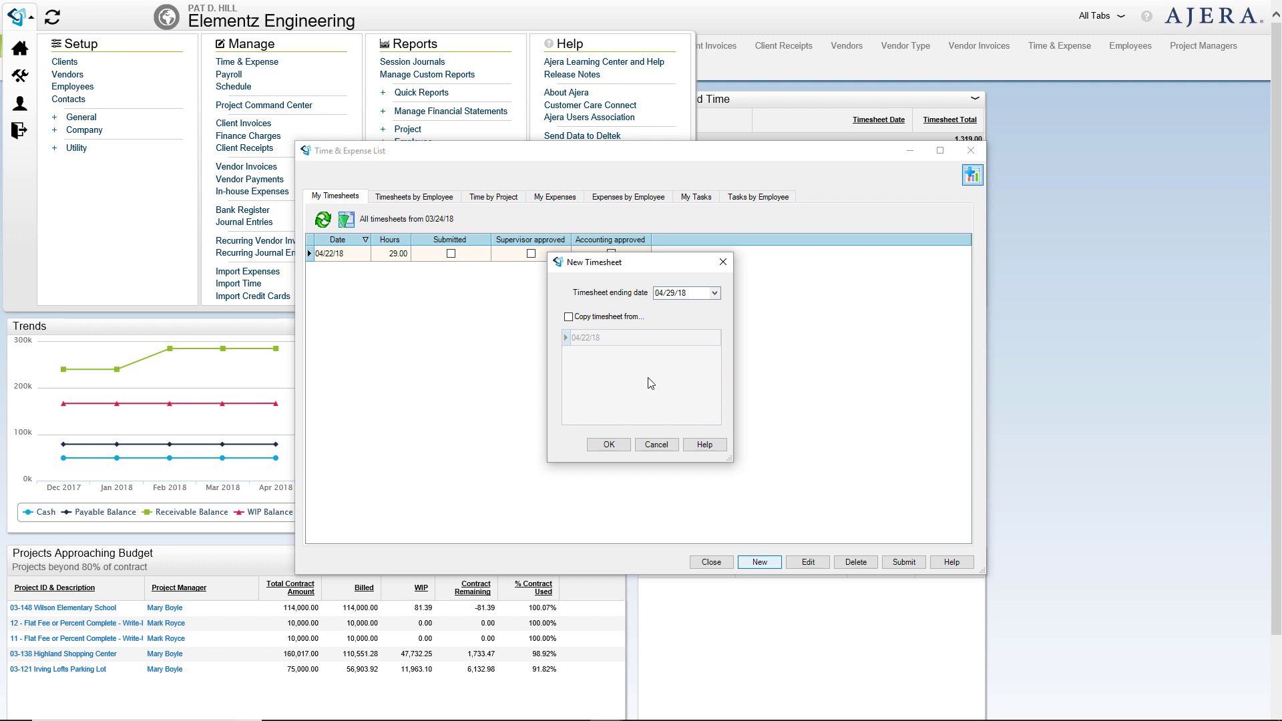
{"action": "left_click", "coordinate": [657, 447]}
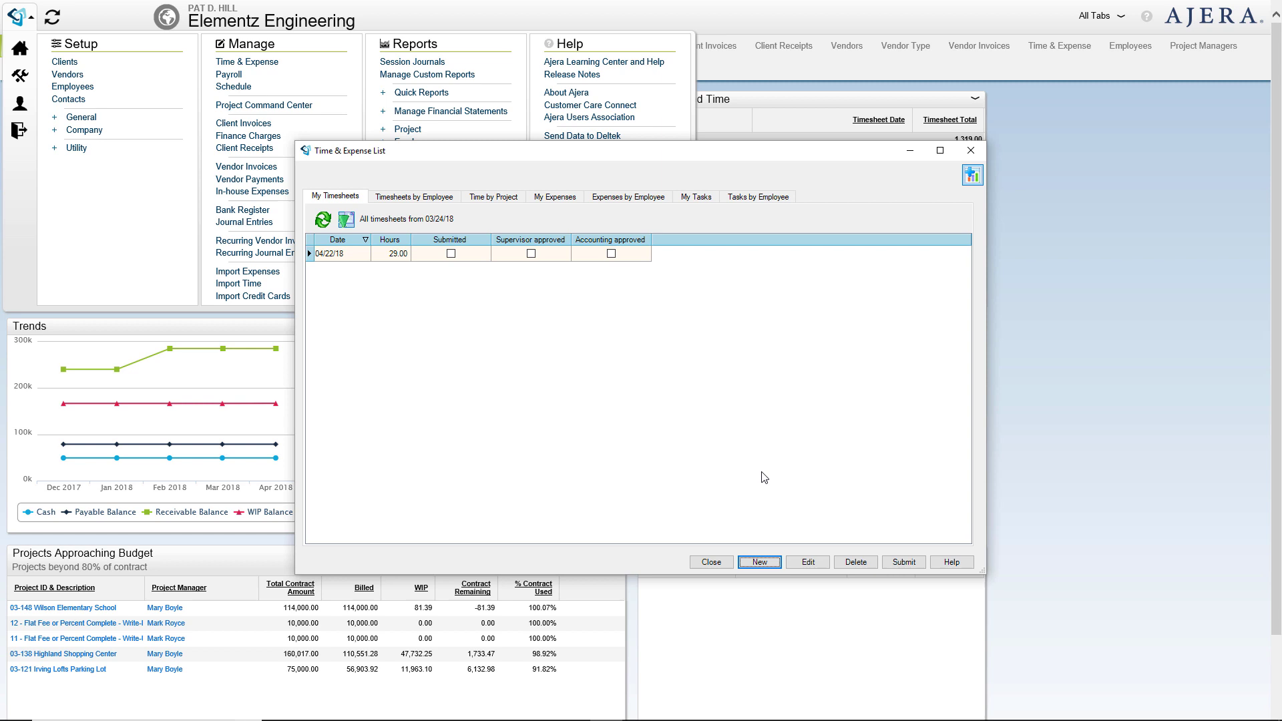
{"action": "left_click", "coordinate": [761, 563]}
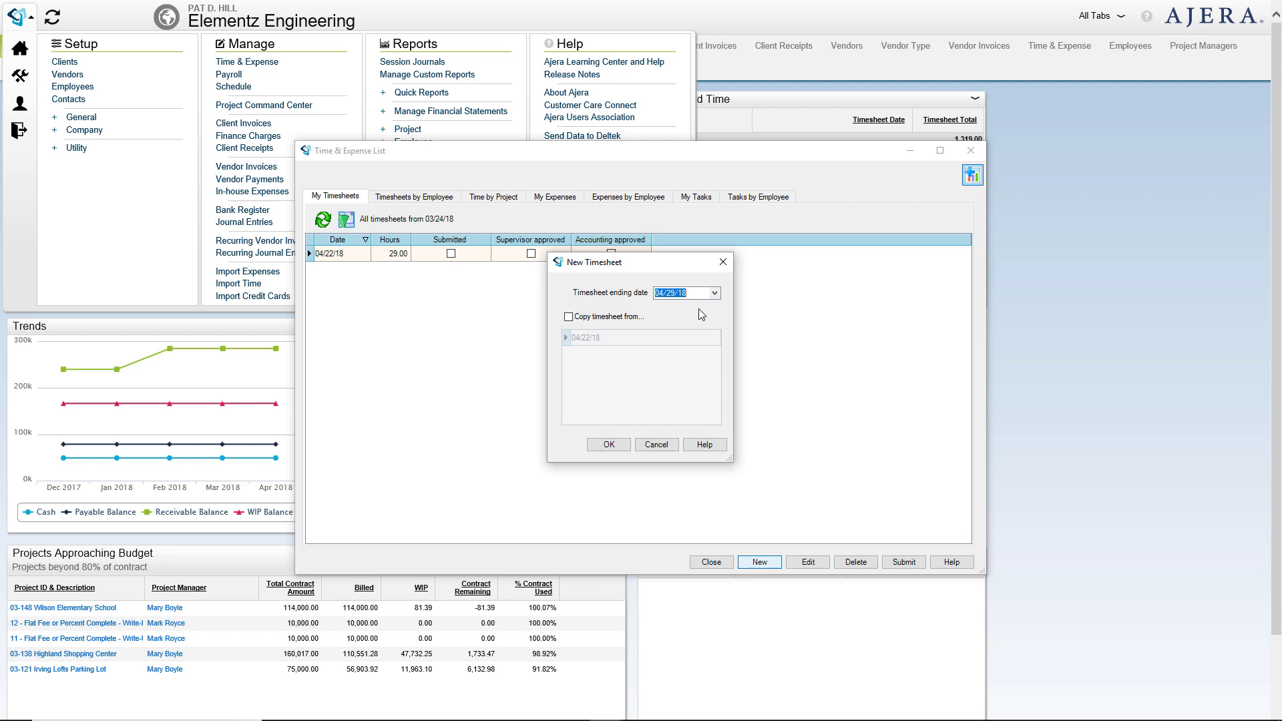
{"action": "left_click", "coordinate": [569, 318]}
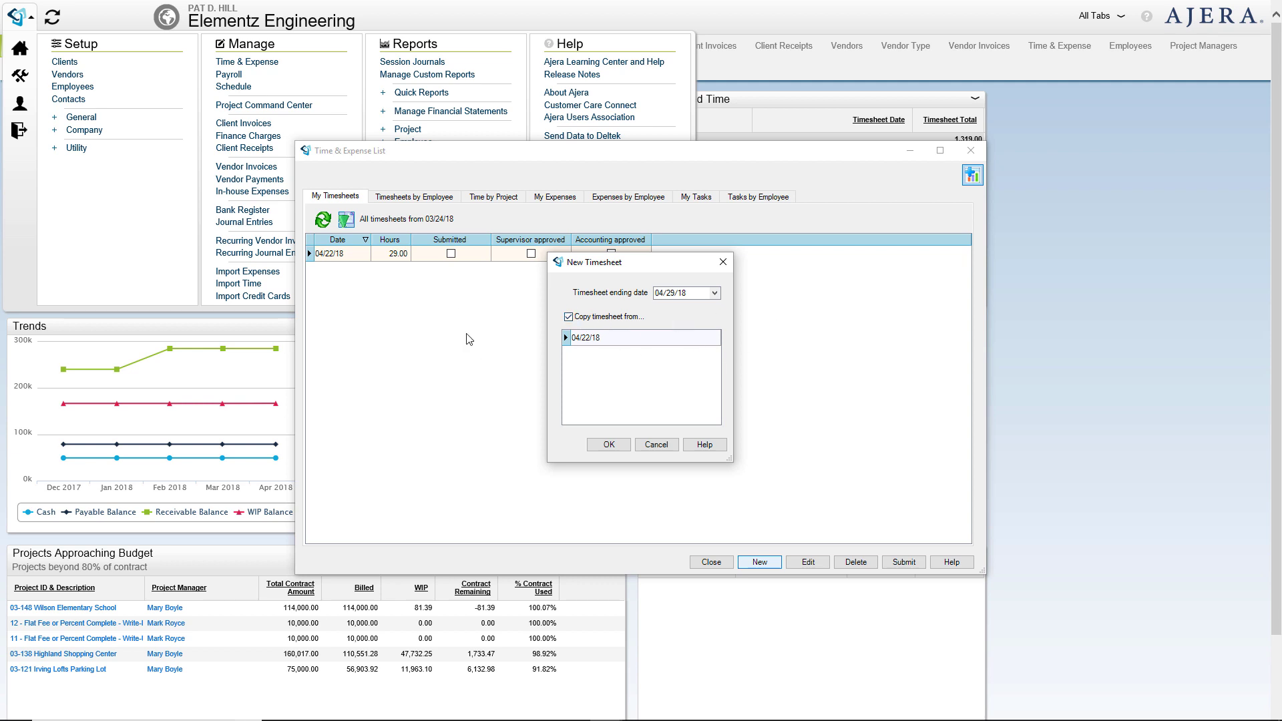
{"action": "left_click", "coordinate": [569, 318]}
{"action": "left_click", "coordinate": [657, 449]}
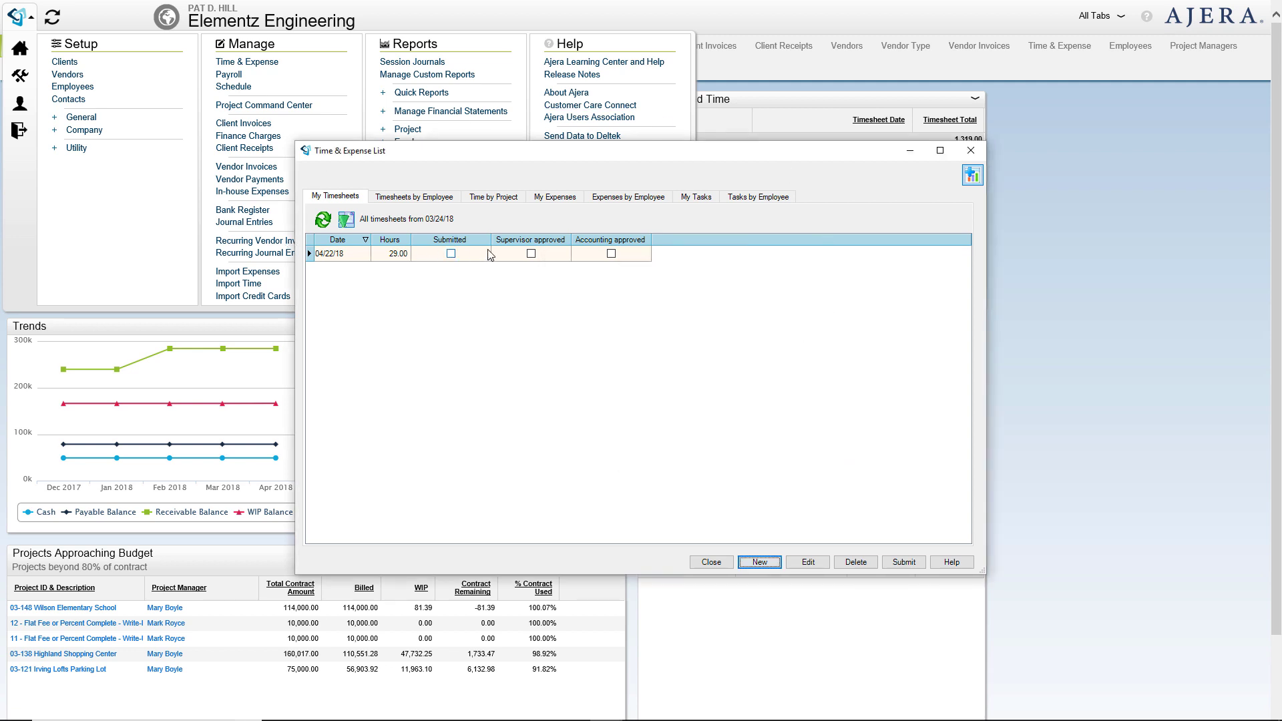
Edit the 04/22/18 timesheet and re-enter row one's project as Wilson (03-148).
{"action": "left_click", "coordinate": [811, 561]}
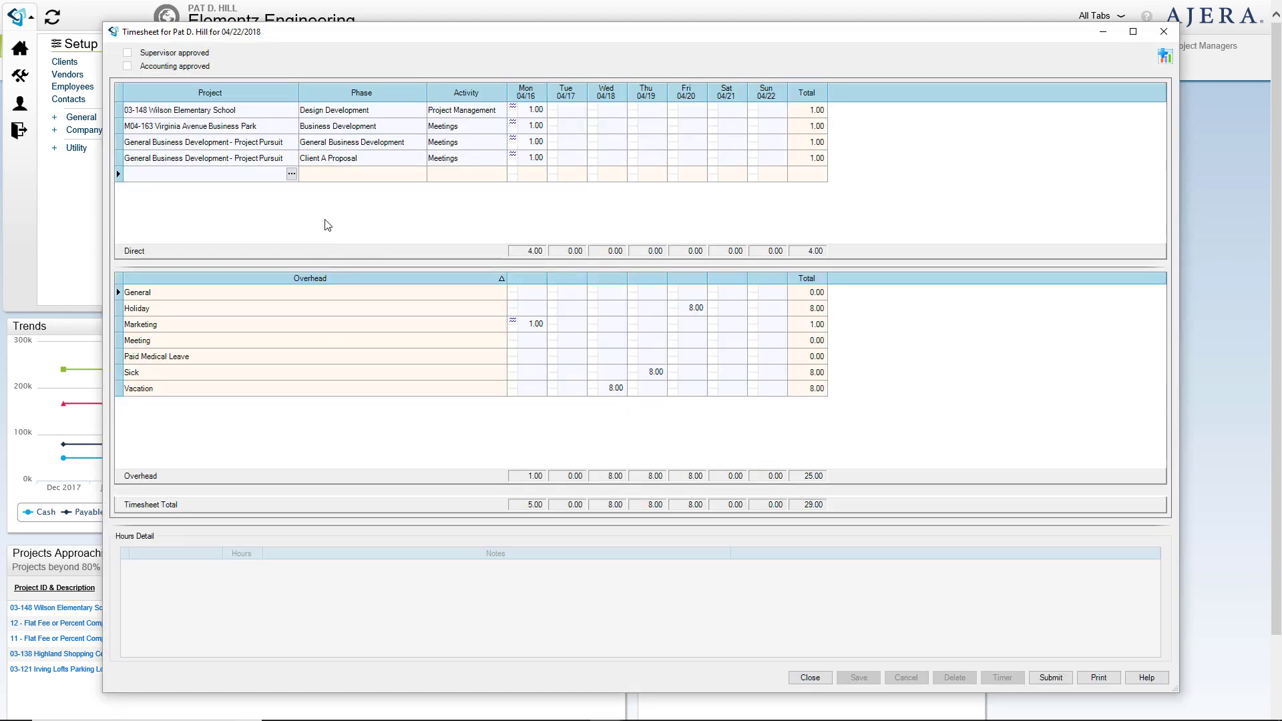
{"action": "left_click", "coordinate": [250, 111]}
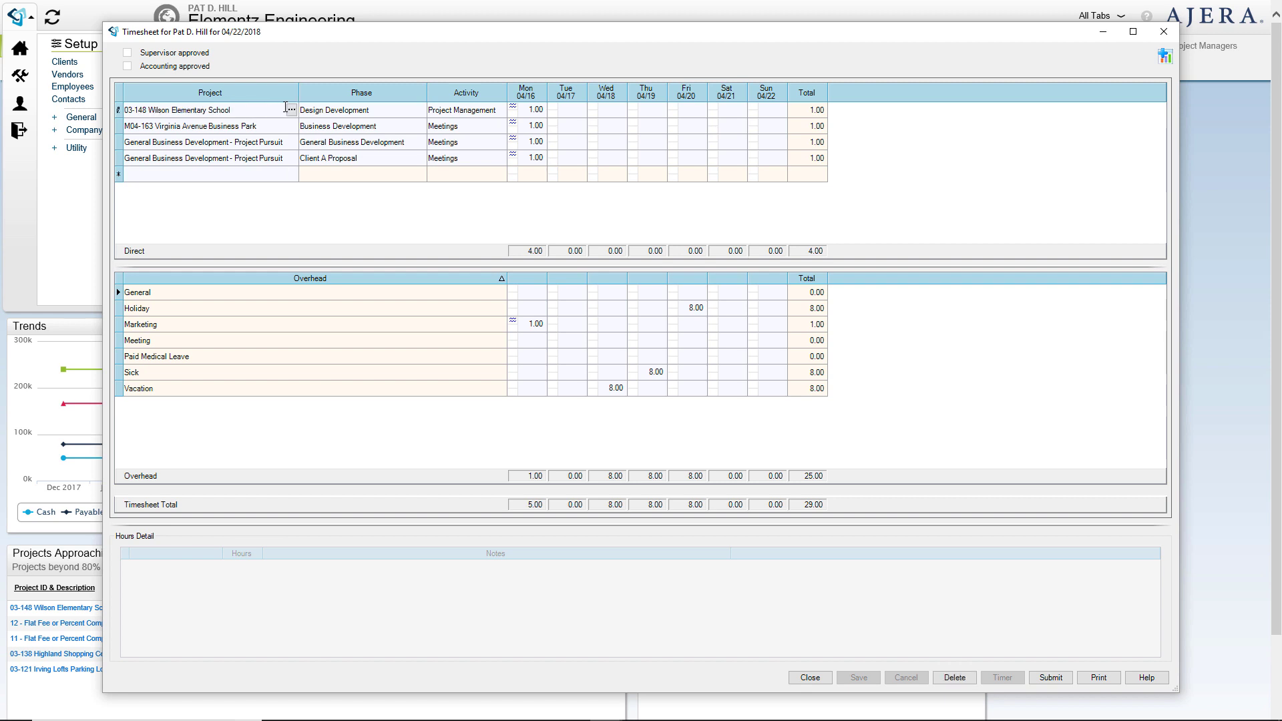
{"action": "left_click", "coordinate": [291, 109]}
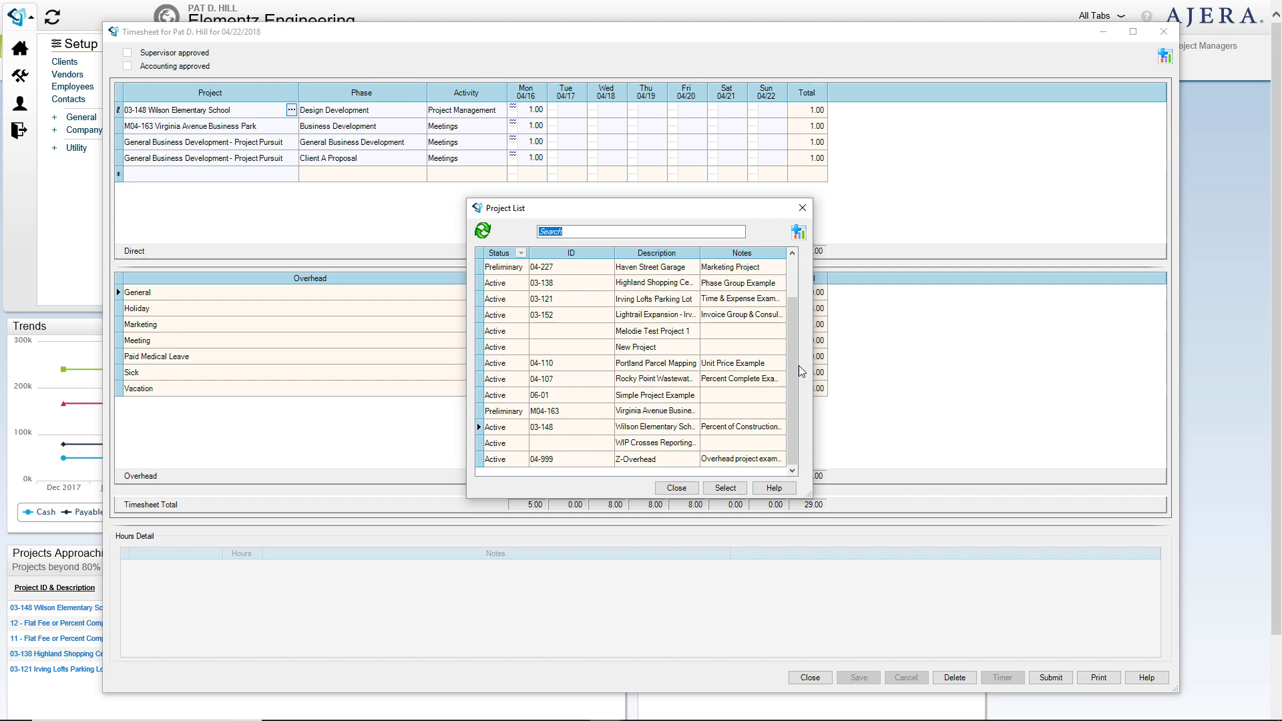
{"action": "left_click", "coordinate": [675, 488]}
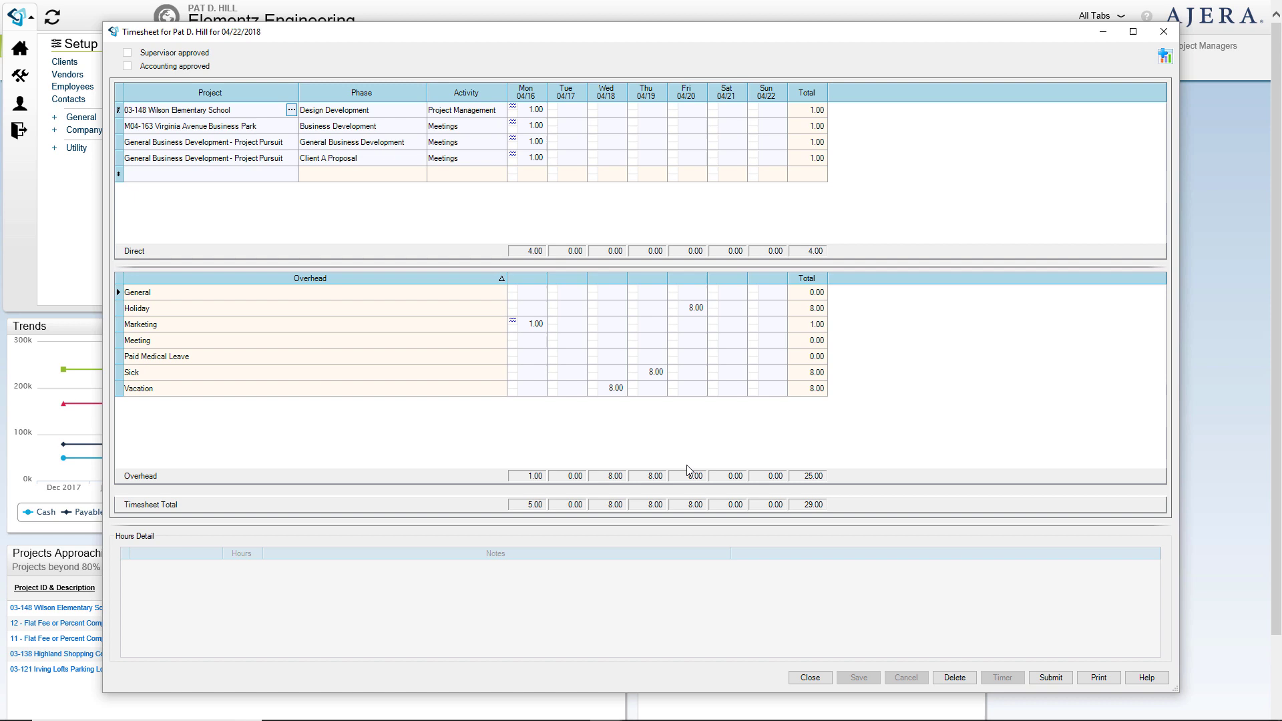
{"action": "left_click_drag", "start_coordinate": [242, 110], "coordinate": [124, 110]}
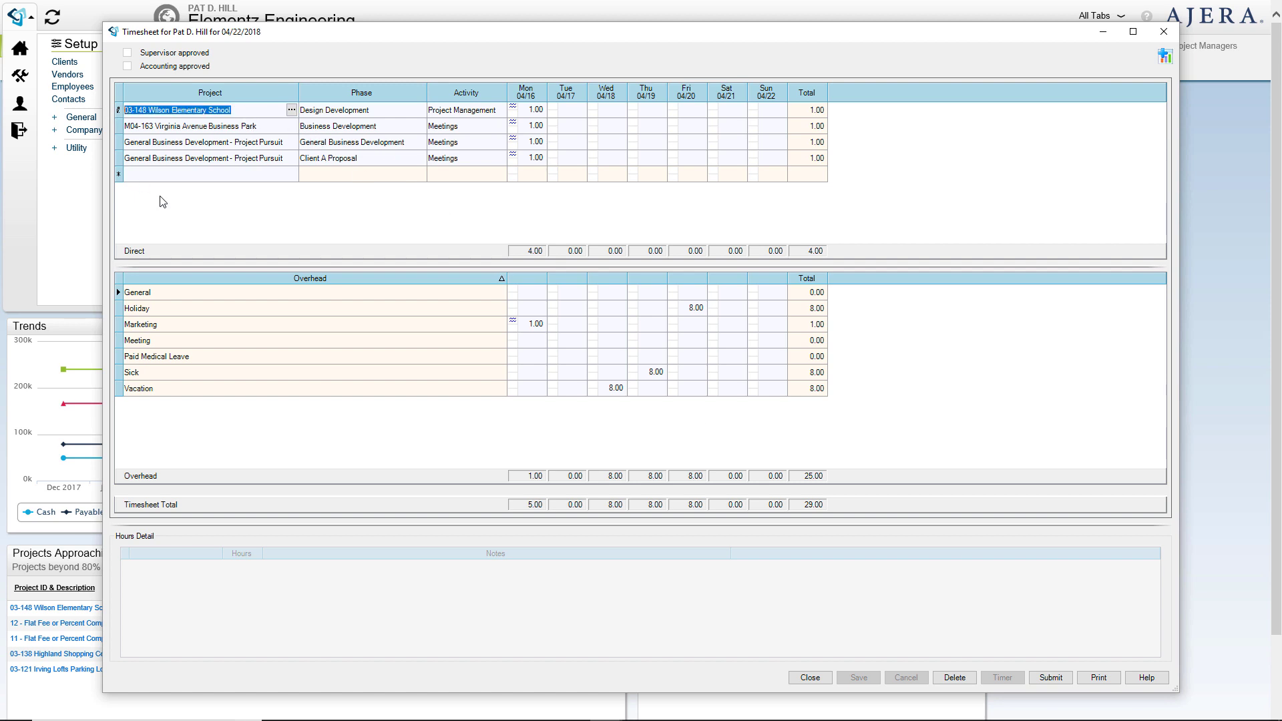
{"action": "type", "text": "W"}
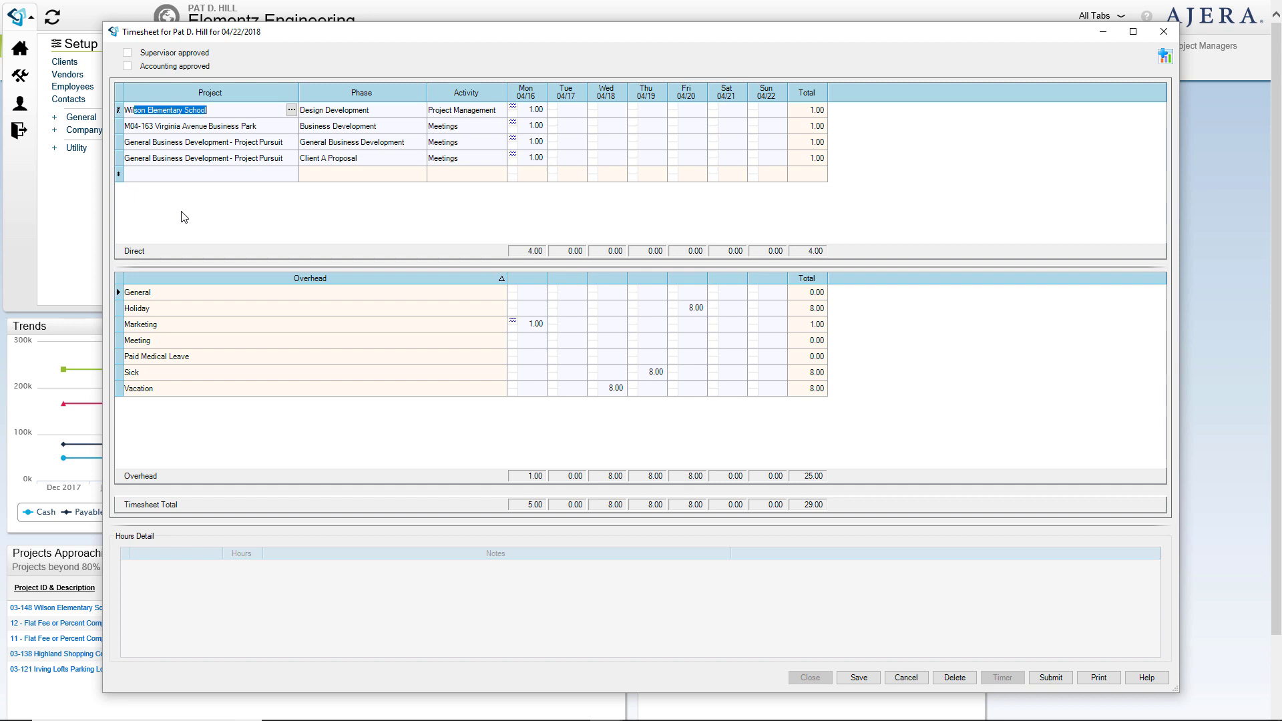
{"action": "type", "text": "il"}
{"action": "key", "text": "Tab"}
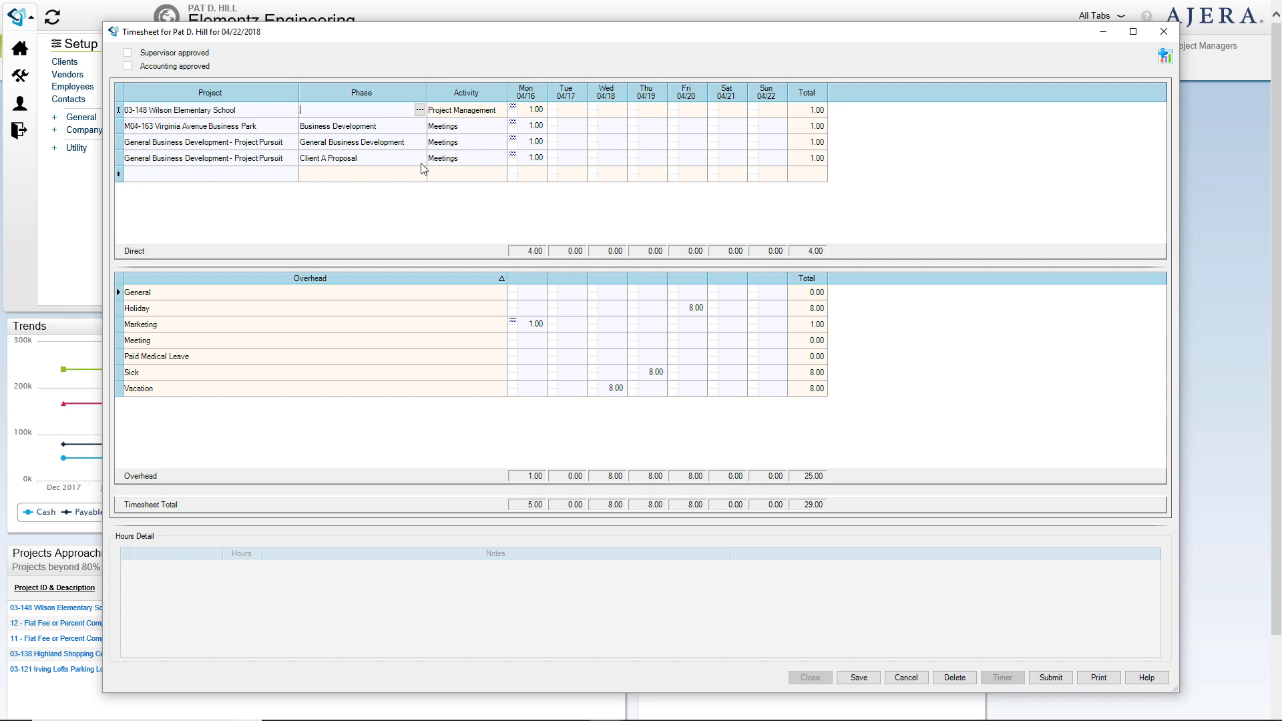
Give the Wilson Elementary School row phase Design Development and activity Project Management.
{"action": "left_click", "coordinate": [420, 110]}
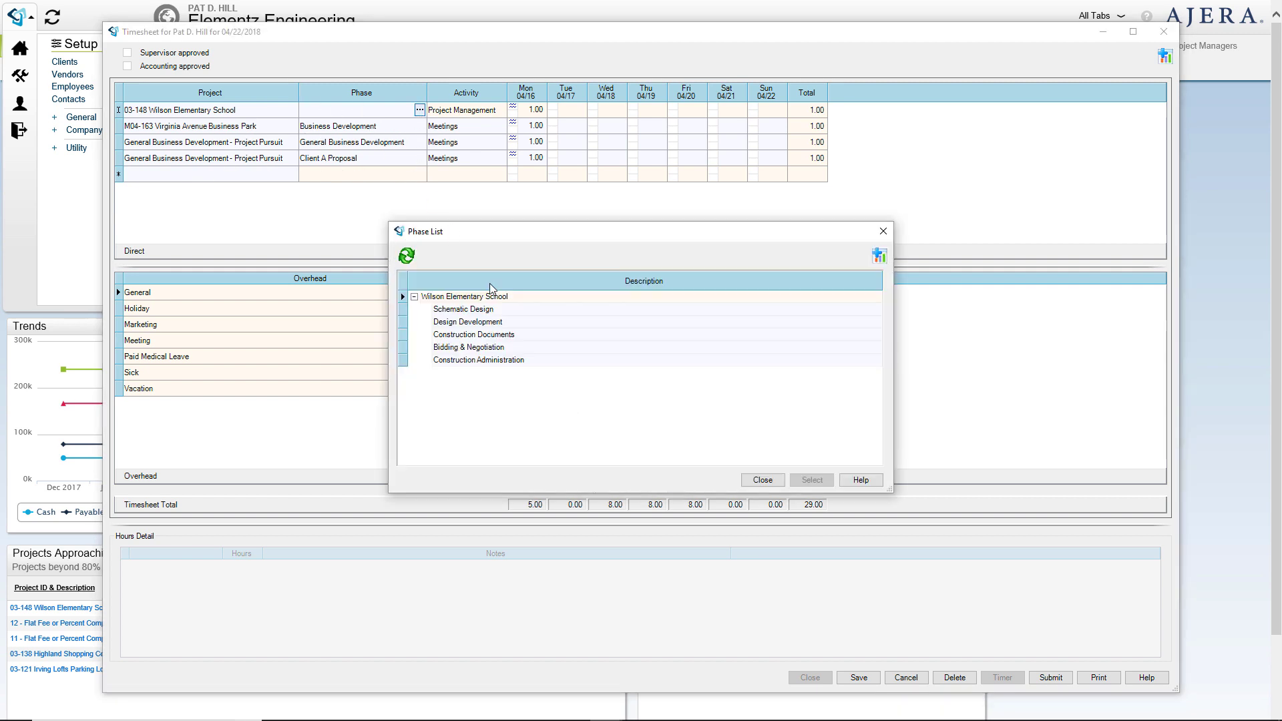
{"action": "left_click", "coordinate": [477, 324]}
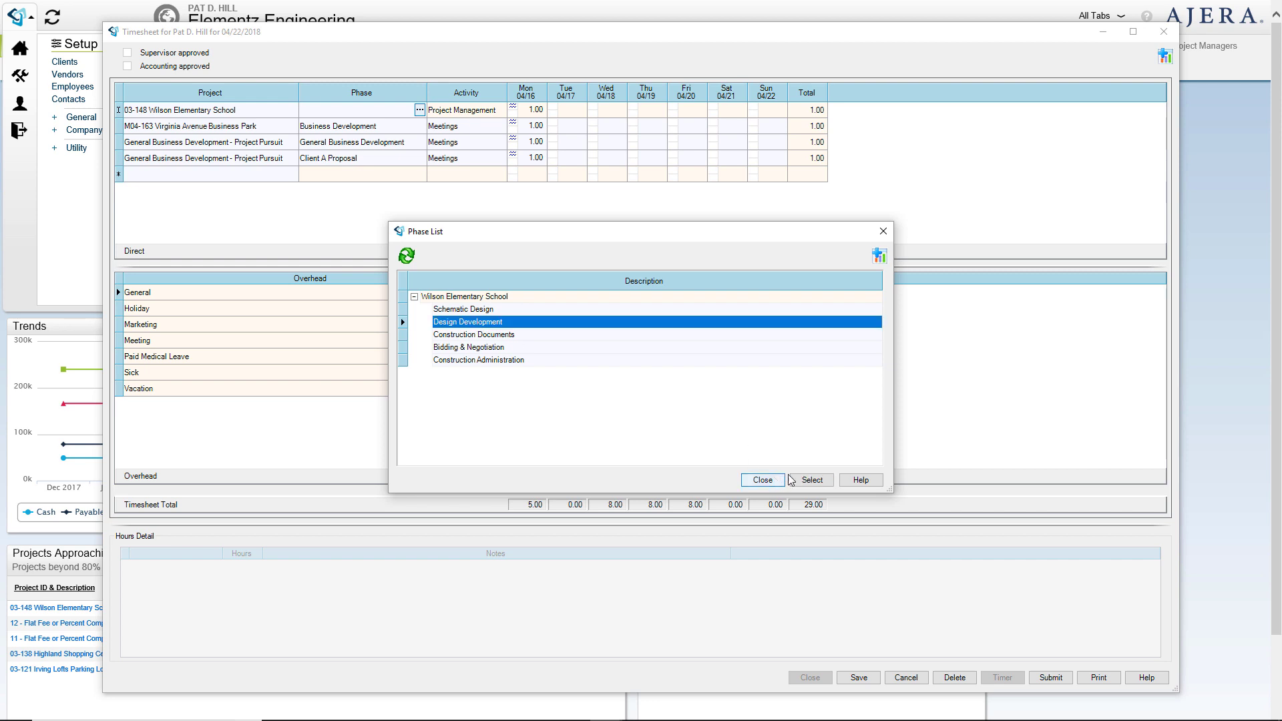
{"action": "left_click", "coordinate": [812, 480]}
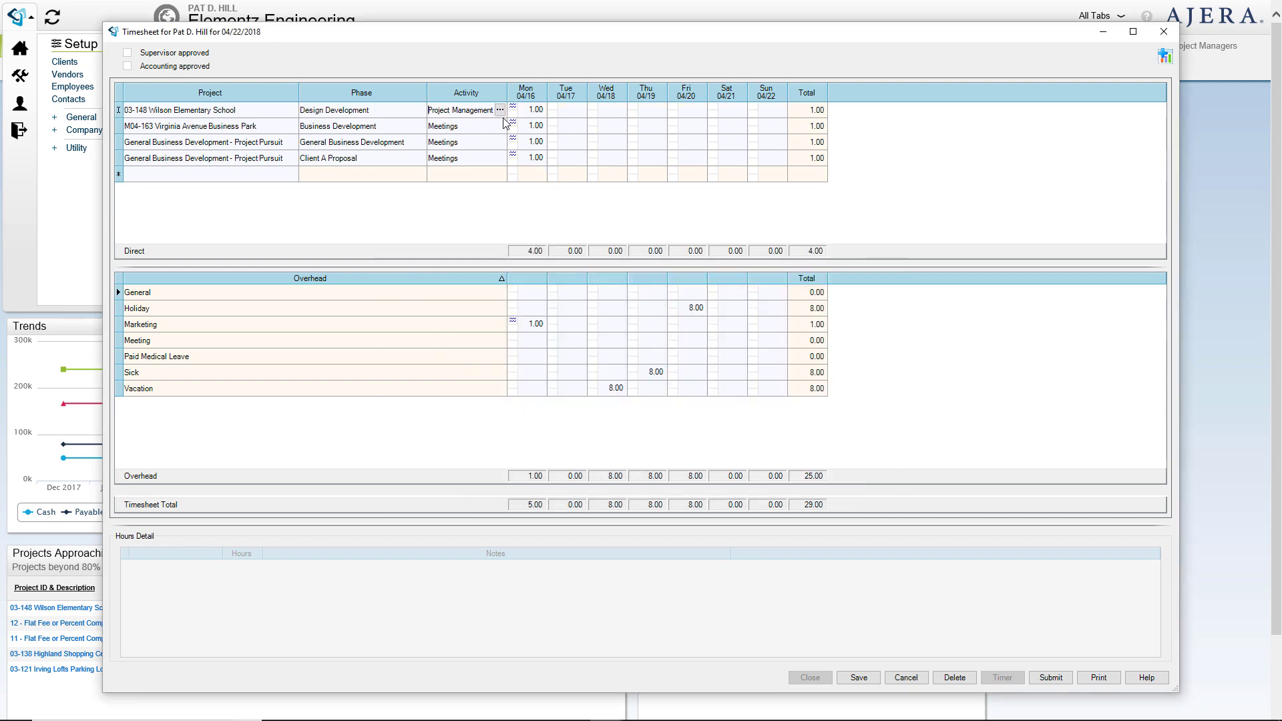
{"action": "left_click", "coordinate": [499, 111]}
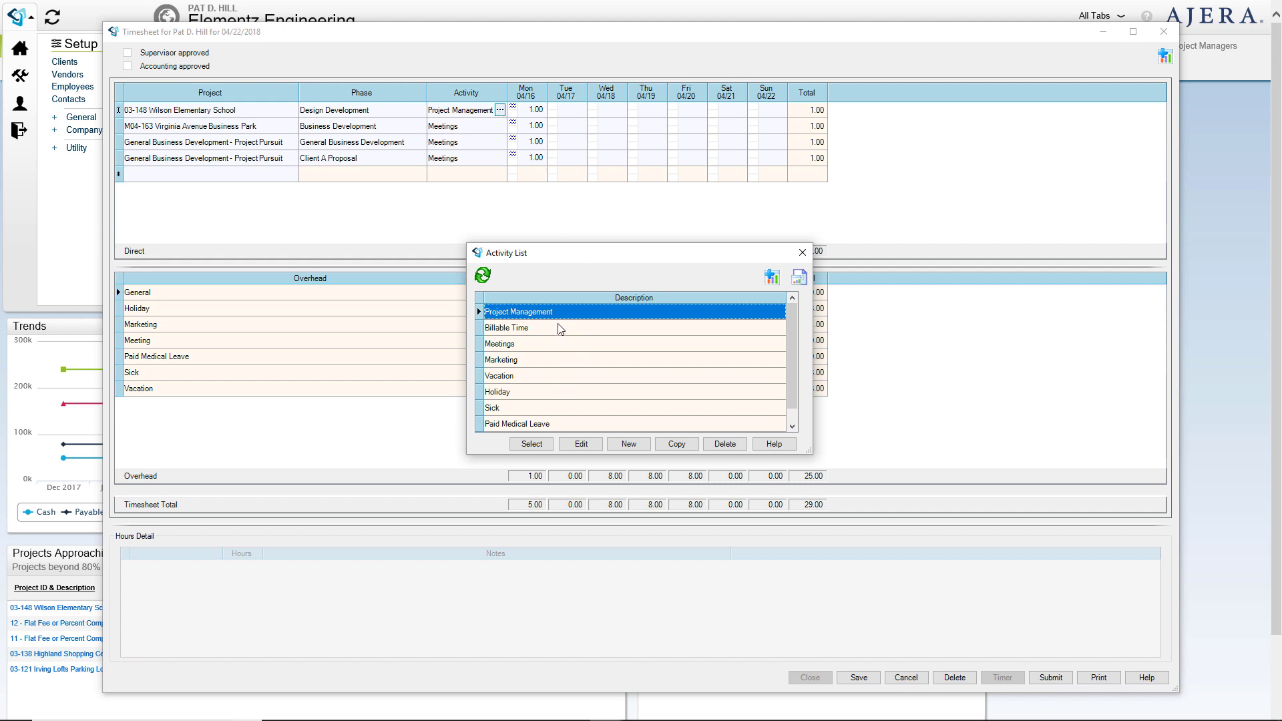
{"action": "left_click", "coordinate": [532, 444]}
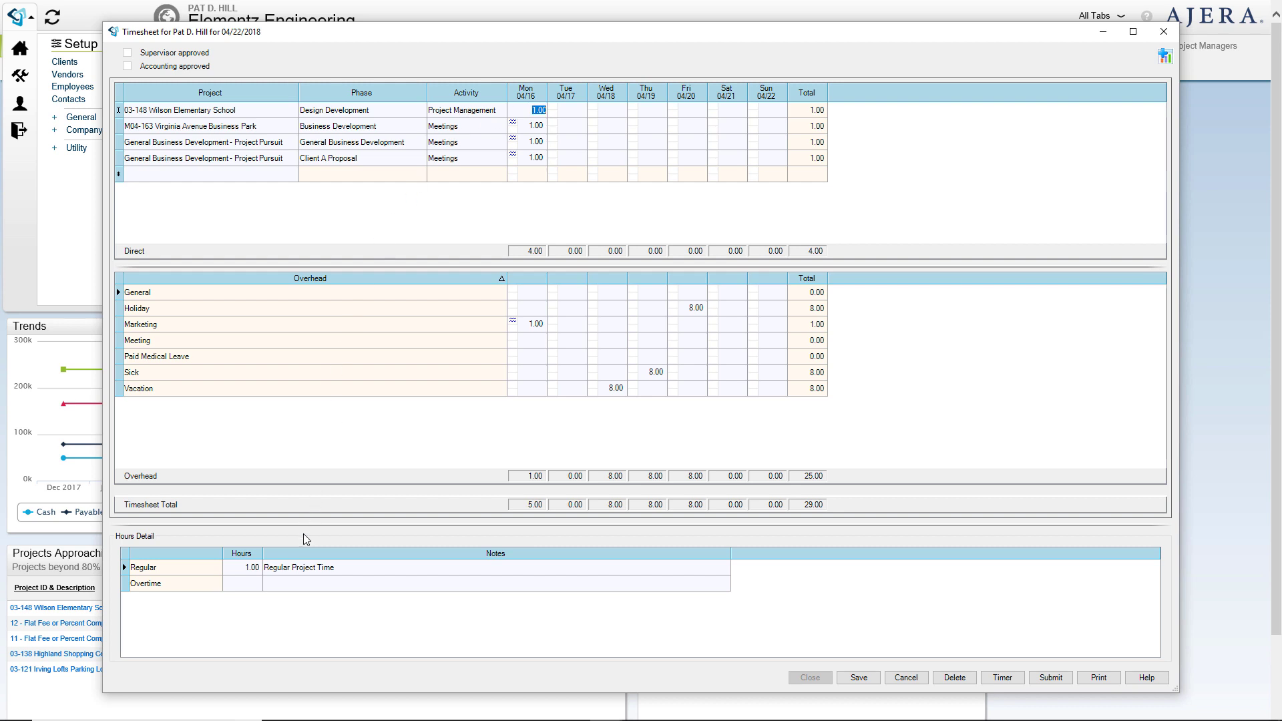
{"action": "left_click", "coordinate": [363, 571]}
{"action": "left_click_drag", "start_coordinate": [331, 567], "coordinate": [268, 567]}
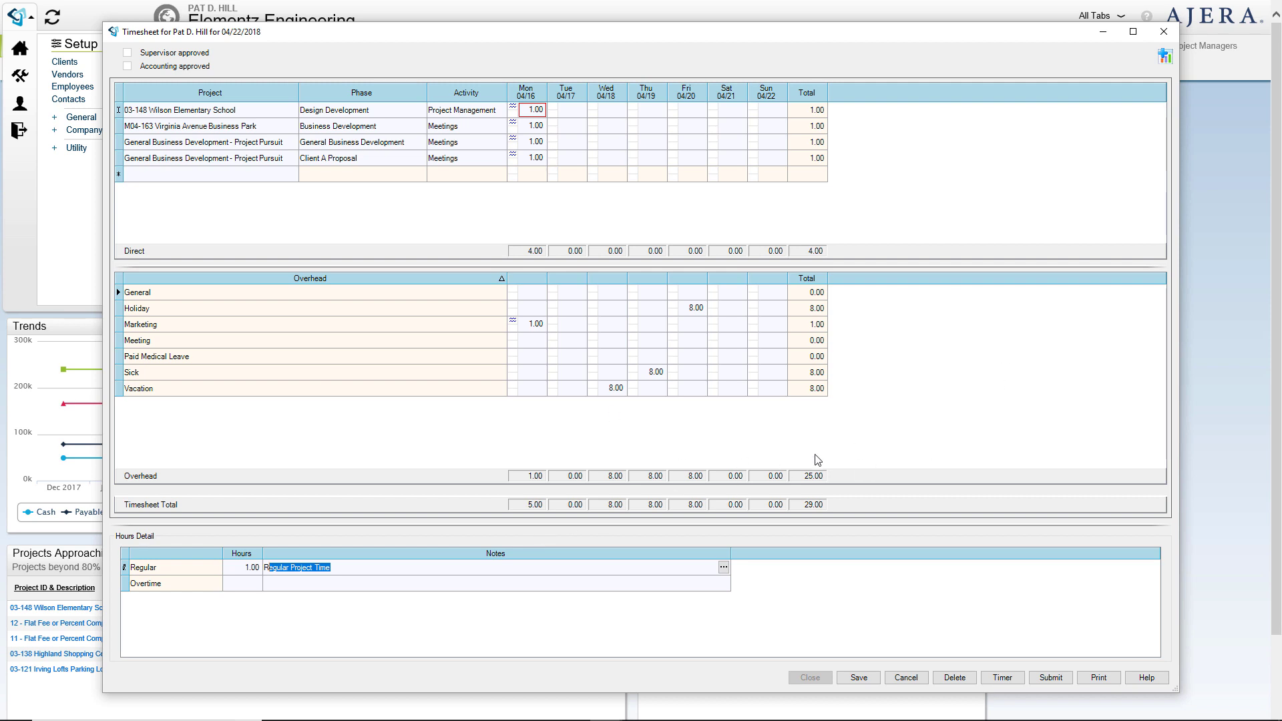
{"action": "left_click", "coordinate": [932, 196]}
{"action": "left_click", "coordinate": [1165, 56]}
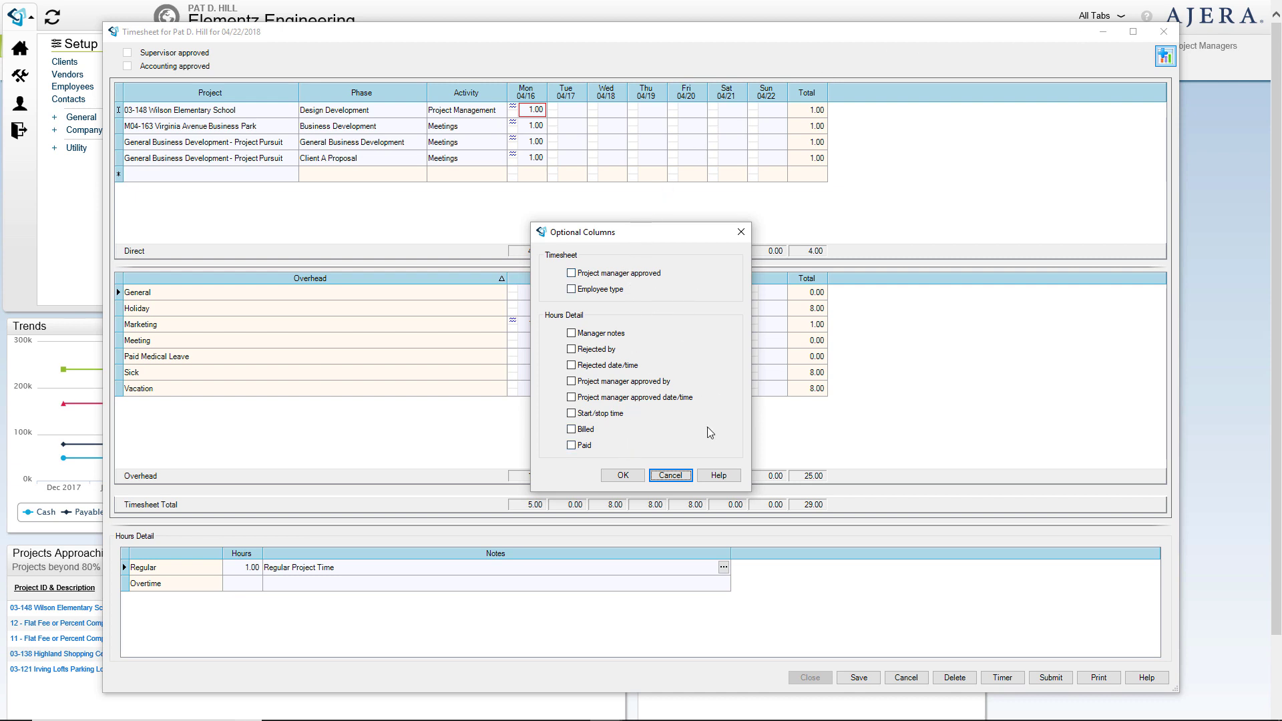
{"action": "left_click", "coordinate": [670, 476]}
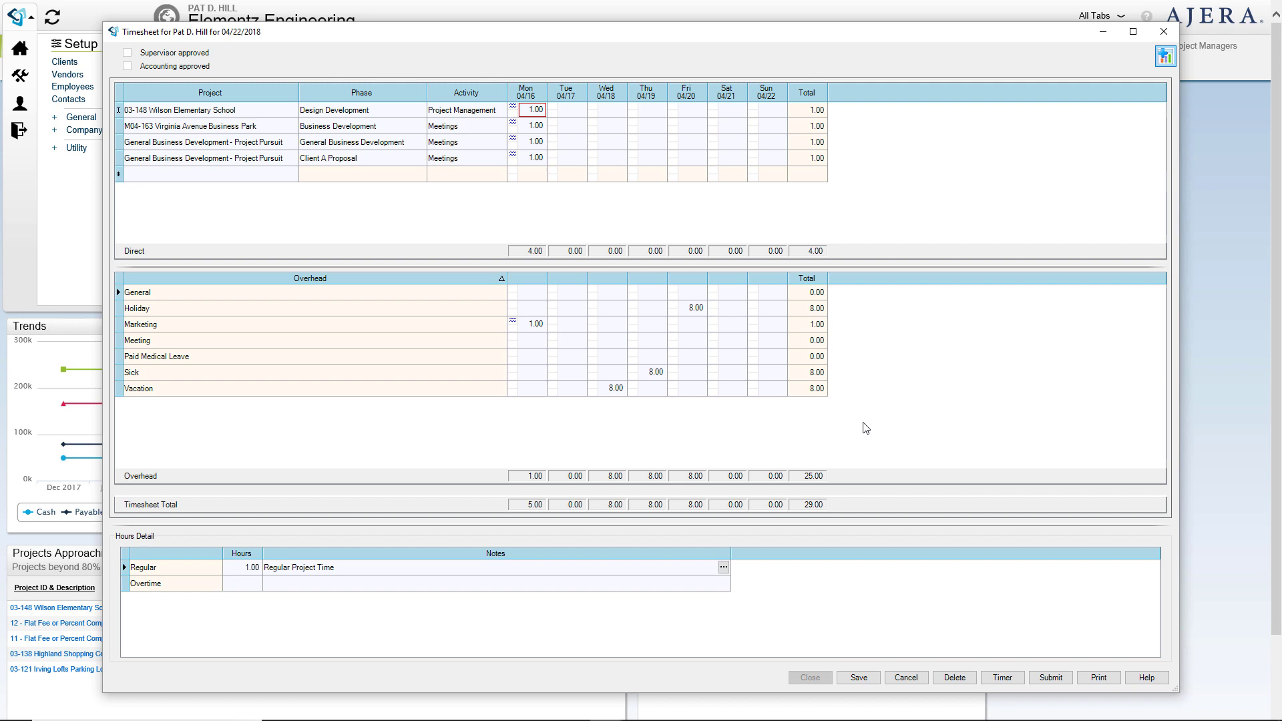
{"action": "left_click", "coordinate": [900, 438]}
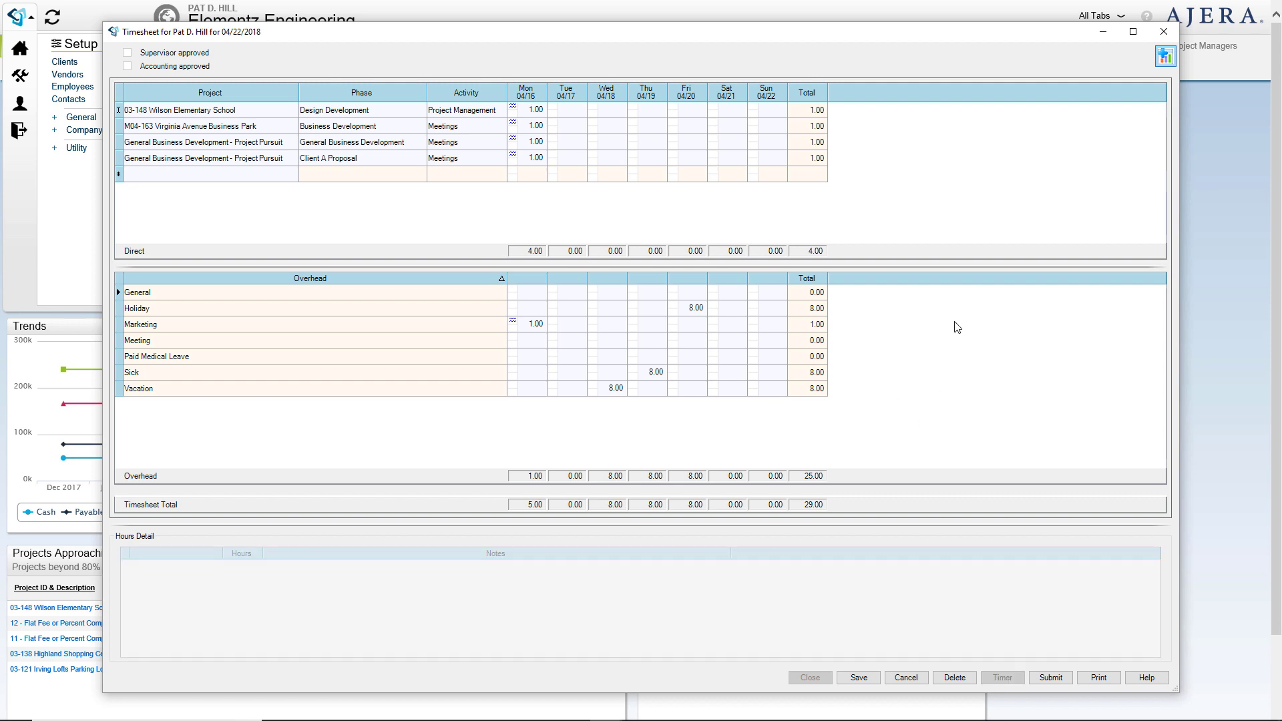
{"action": "left_click", "coordinate": [693, 310]}
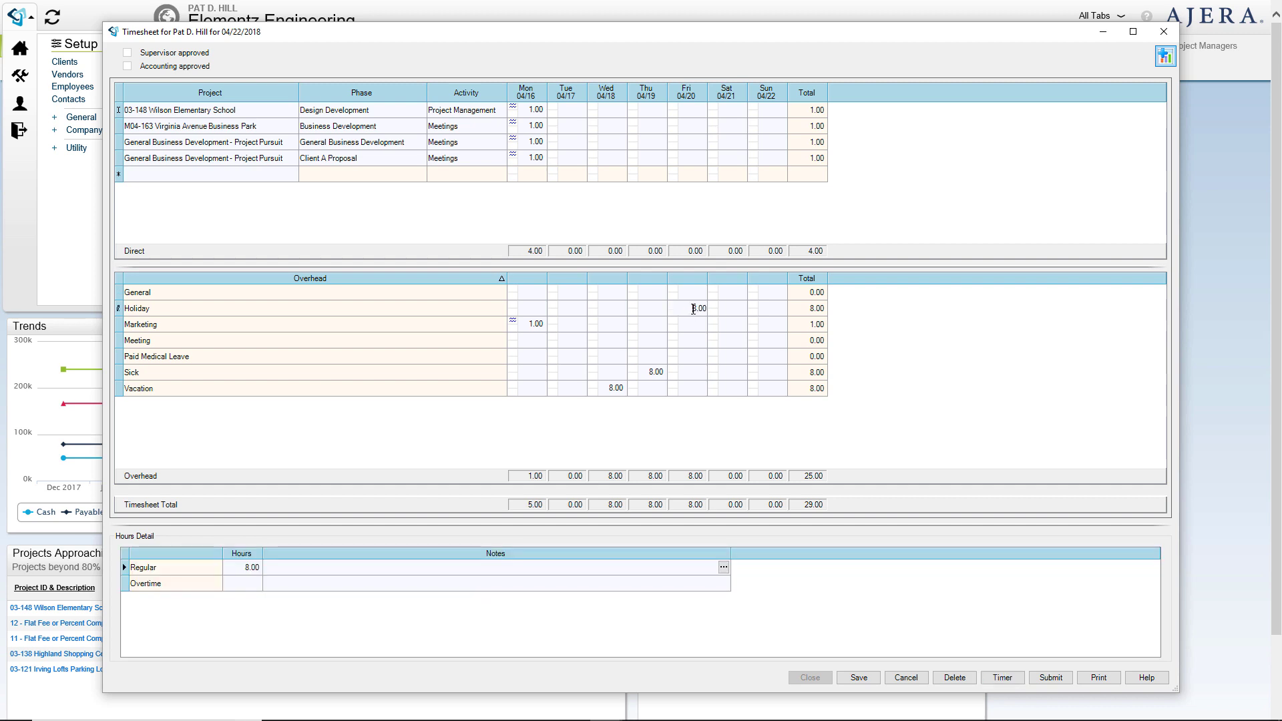
{"action": "left_click", "coordinate": [639, 375]}
{"action": "left_click", "coordinate": [612, 388]}
{"action": "left_click", "coordinate": [179, 326]}
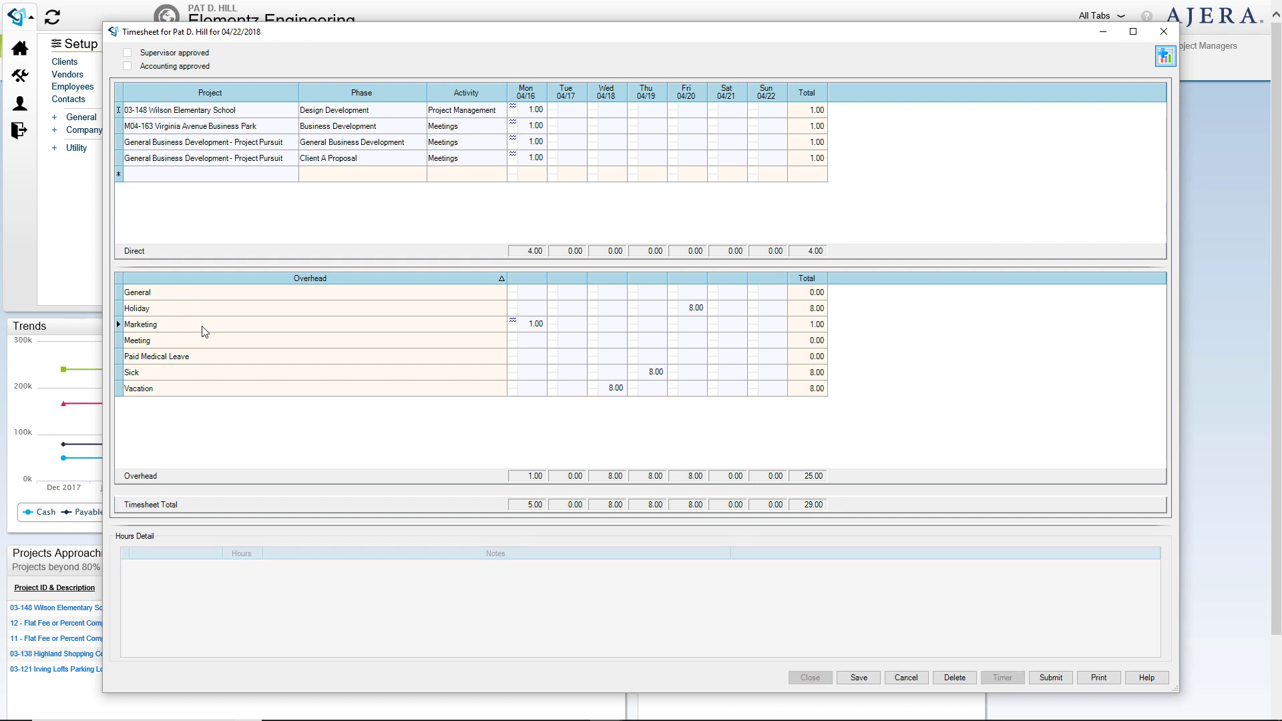
{"action": "left_click", "coordinate": [528, 330]}
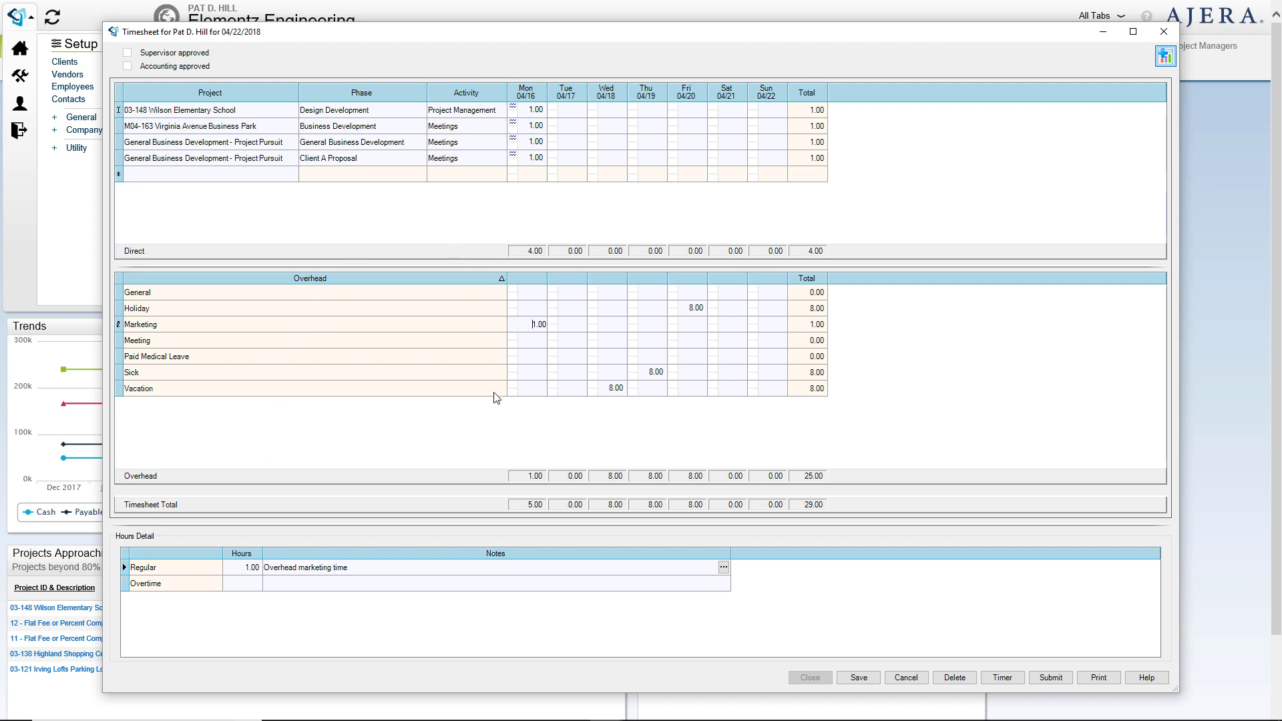
{"action": "left_click", "coordinate": [283, 127]}
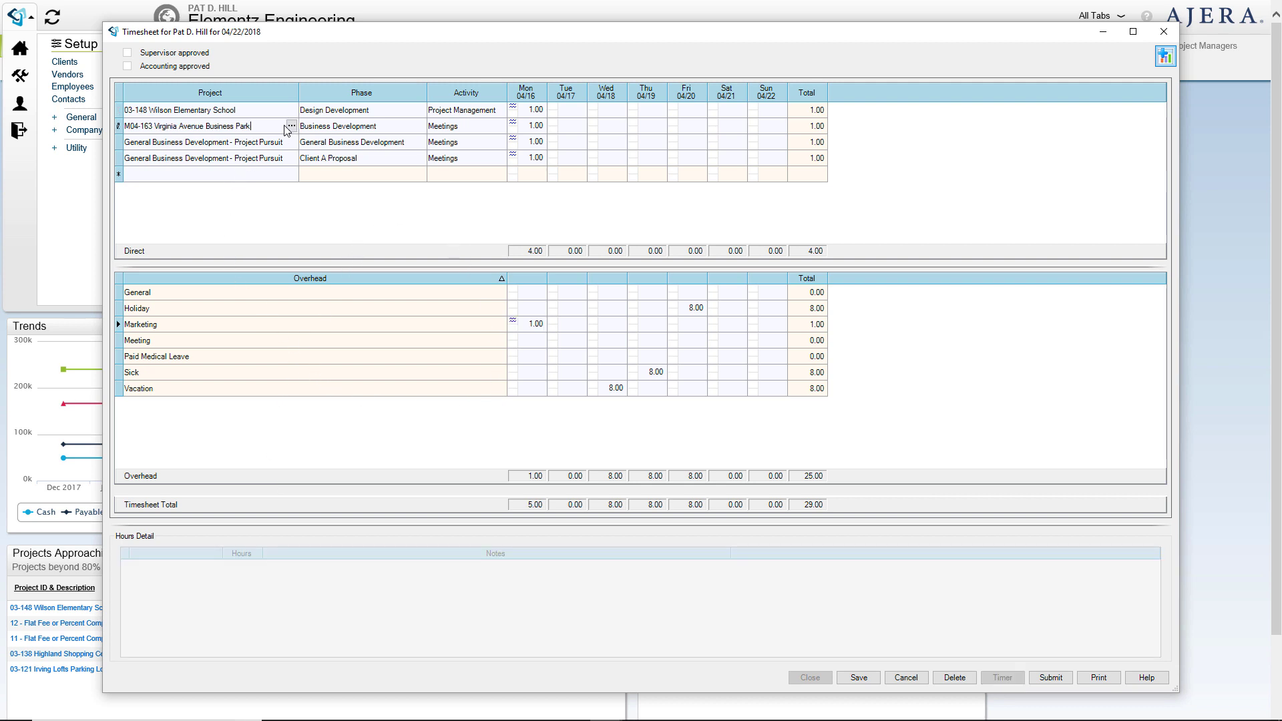
Review the third and fourth Project Pursuit rows' projects and phases.
{"action": "left_click", "coordinate": [256, 147]}
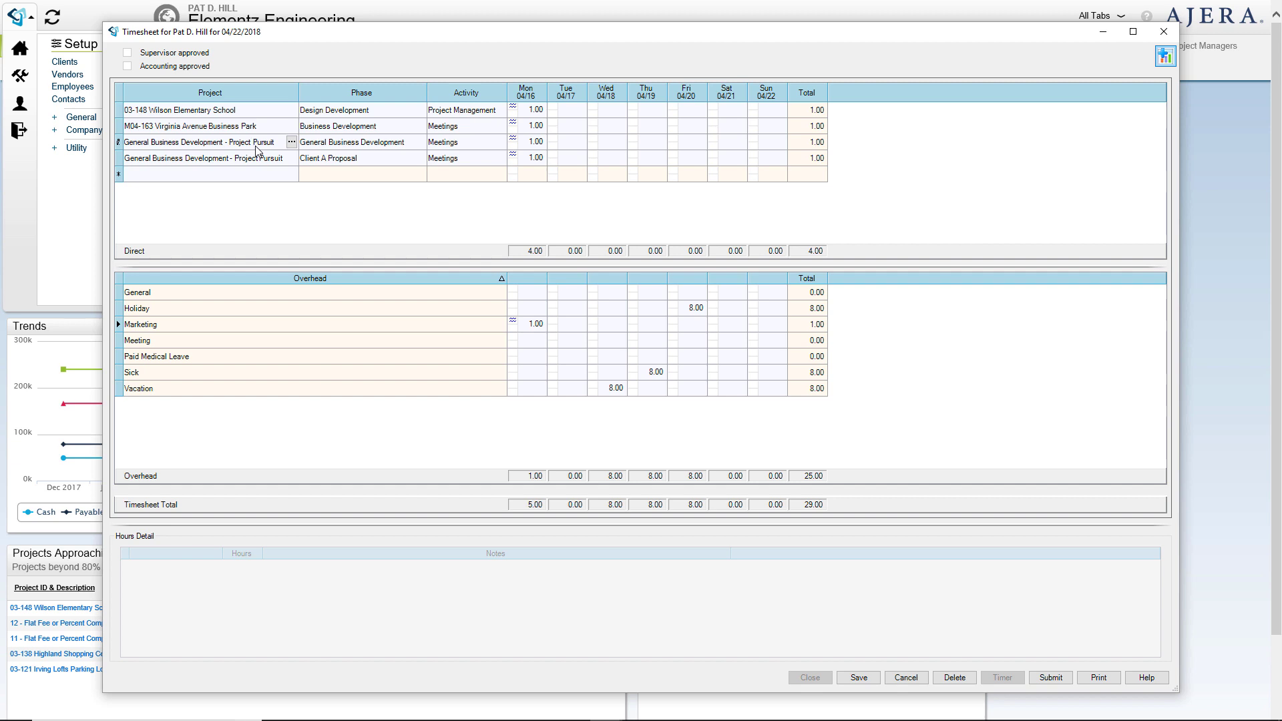
{"action": "left_click", "coordinate": [404, 145]}
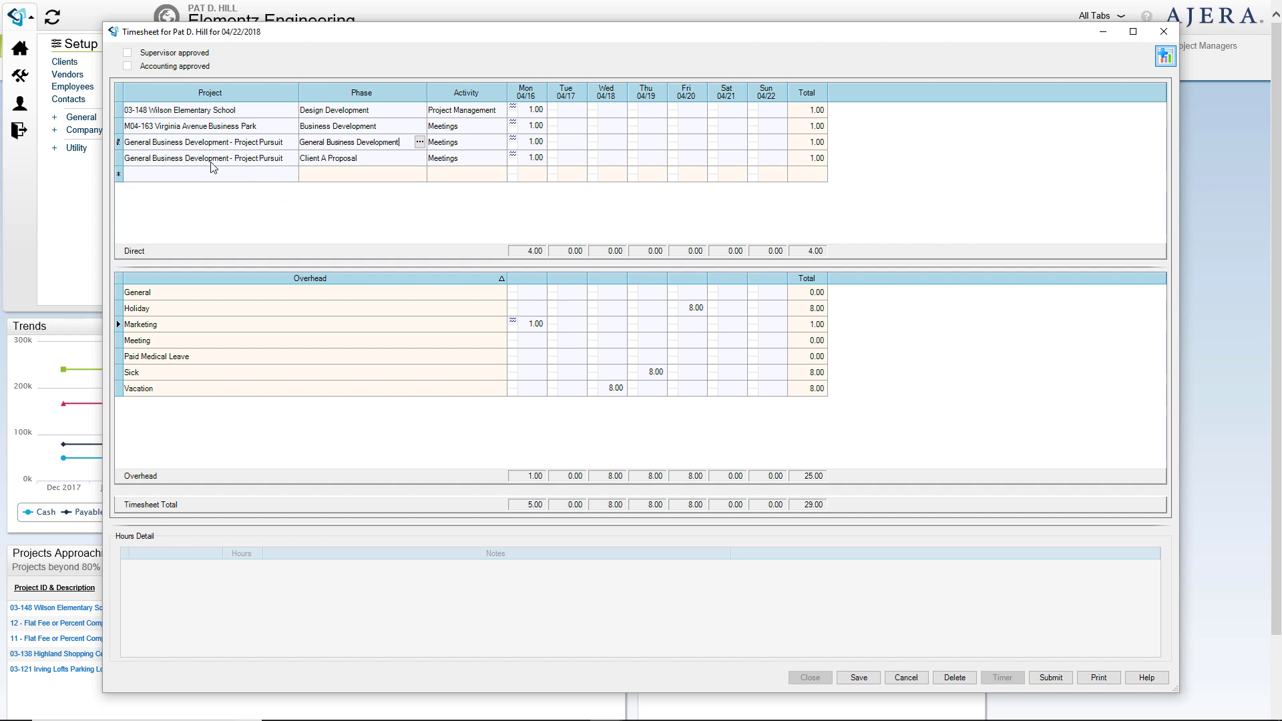
{"action": "left_click", "coordinate": [378, 160]}
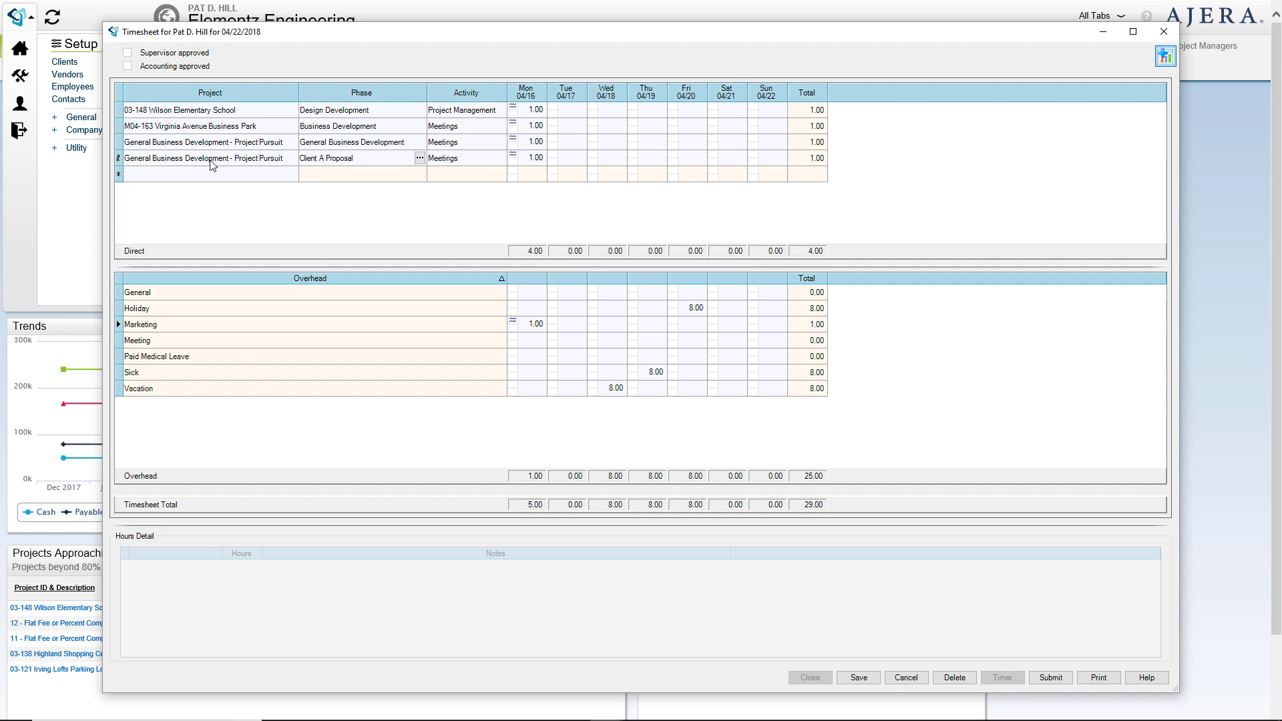
Check row four's phase list, keeping Client A Proposal, then move to its Meetings activity.
{"action": "left_click", "coordinate": [419, 158]}
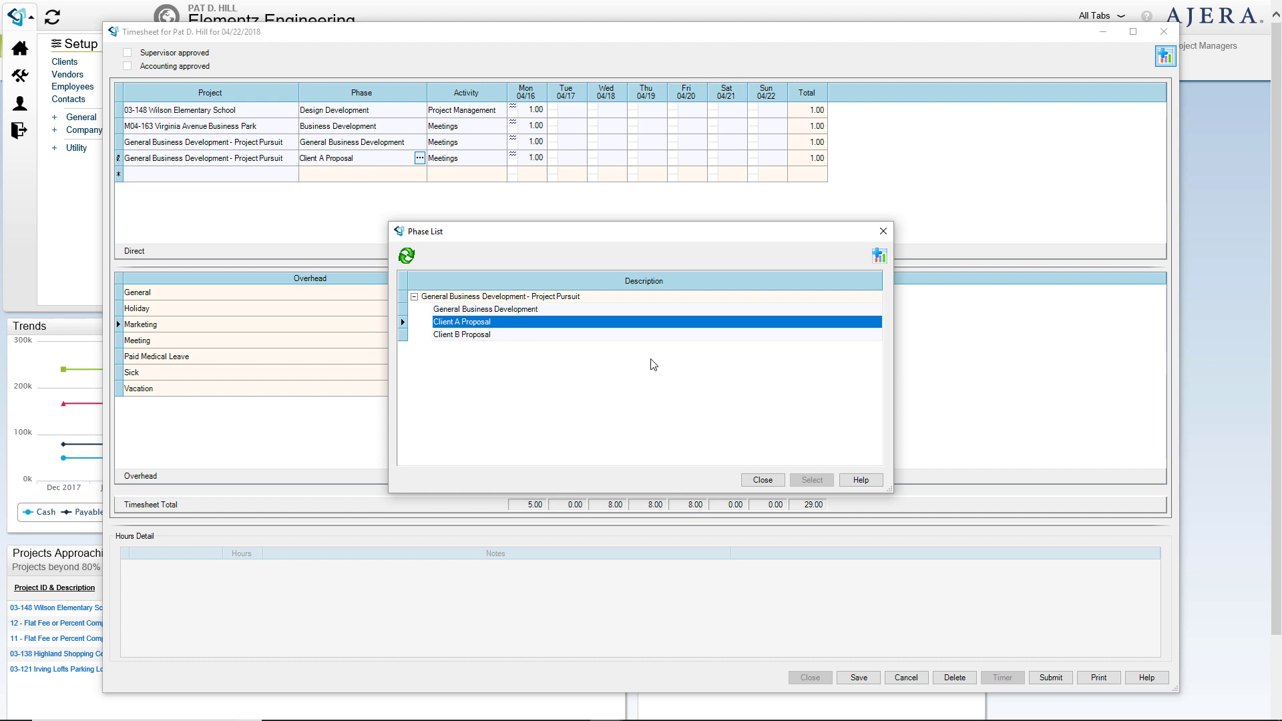
{"action": "left_click", "coordinate": [883, 231]}
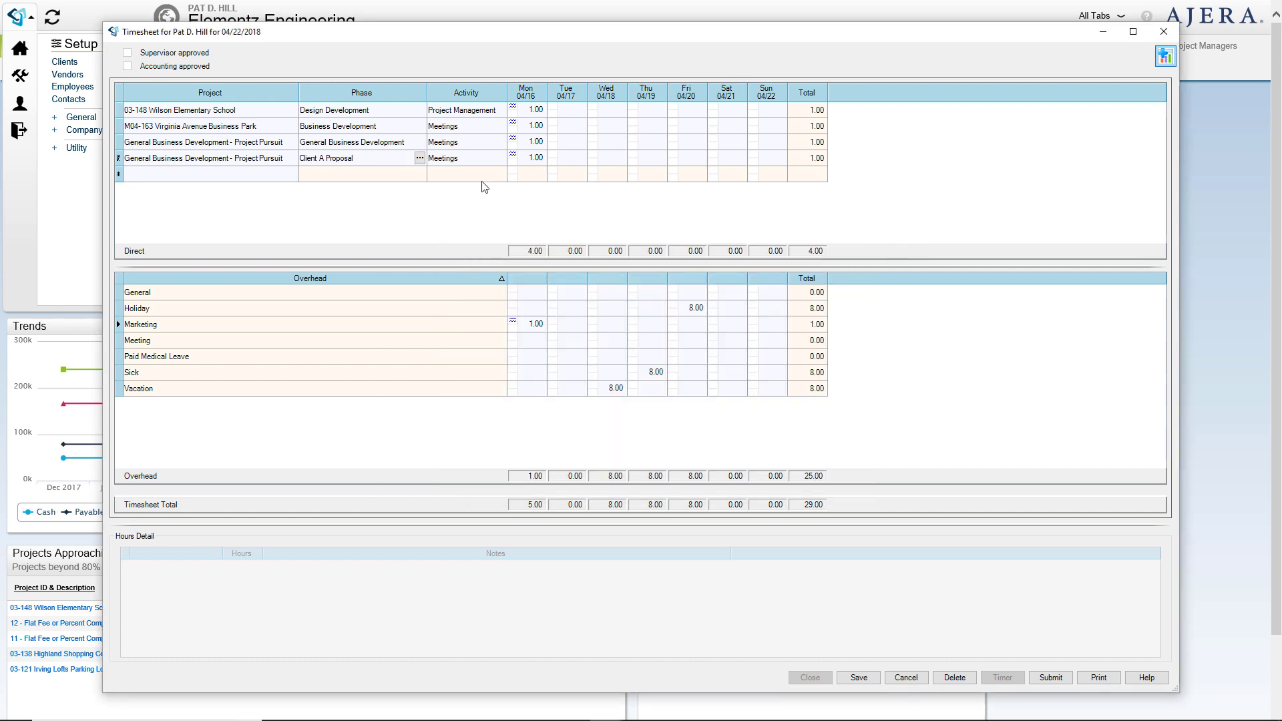
{"action": "left_click", "coordinate": [481, 160]}
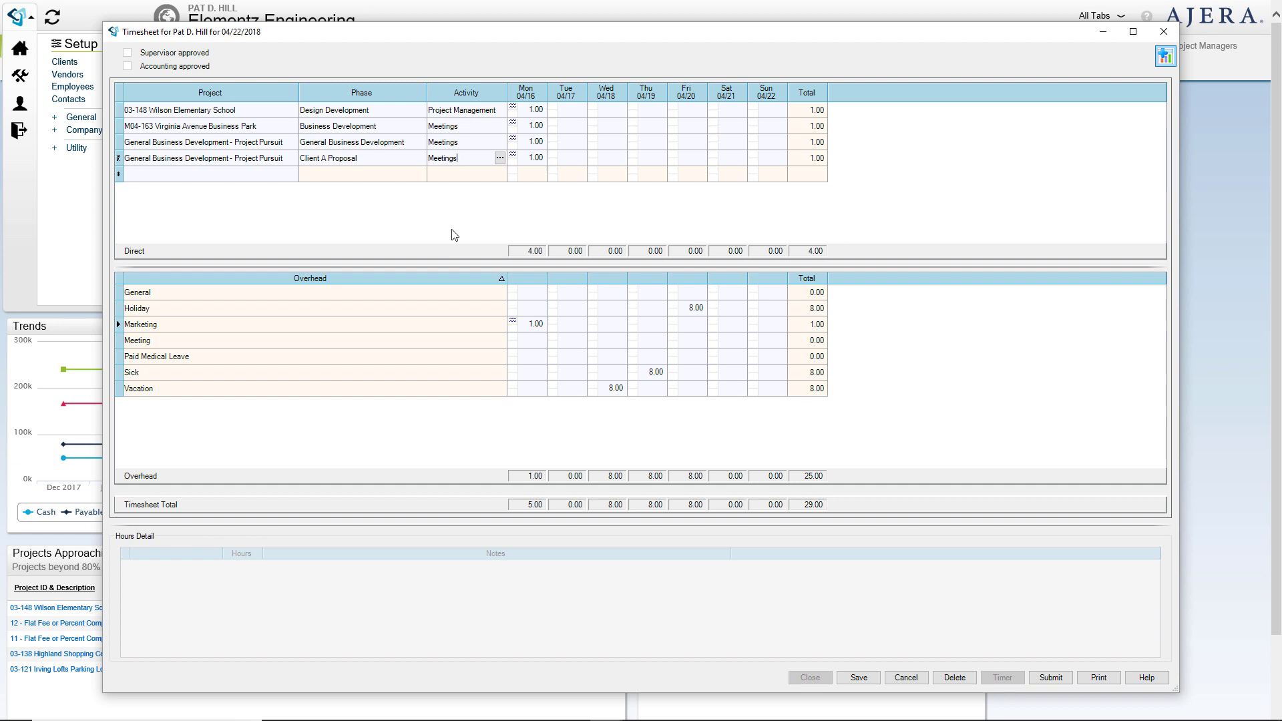